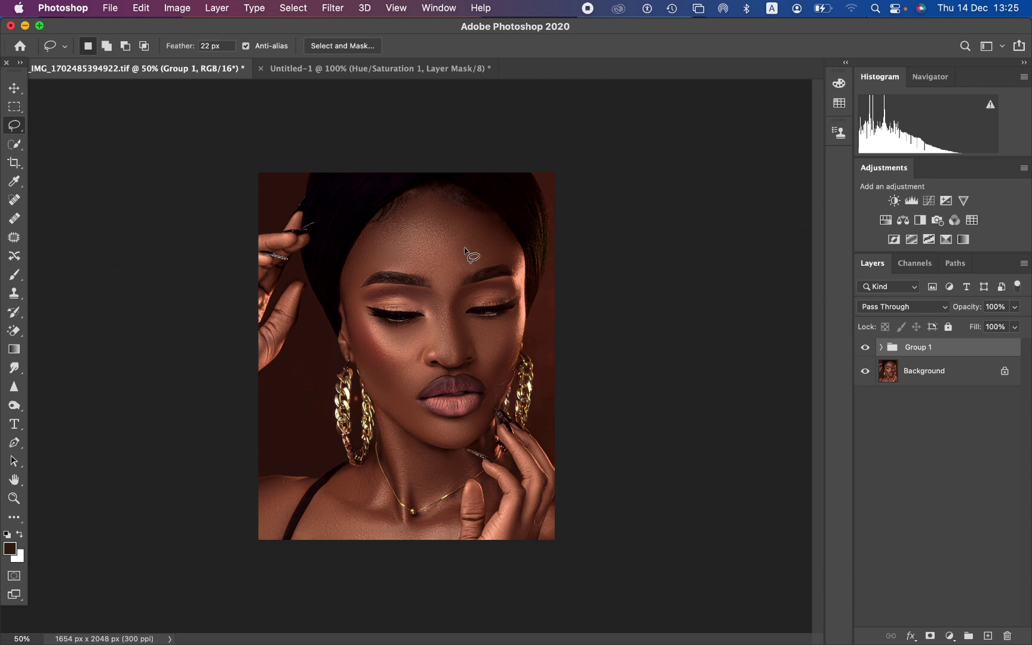
Step: Toggle Group 1 off and on to compare, then delete it, leaving only Background
left_click(866, 348)
left_click(865, 348)
left_click(865, 348)
left_click(866, 349)
left_click_drag(951, 352, 1008, 637)
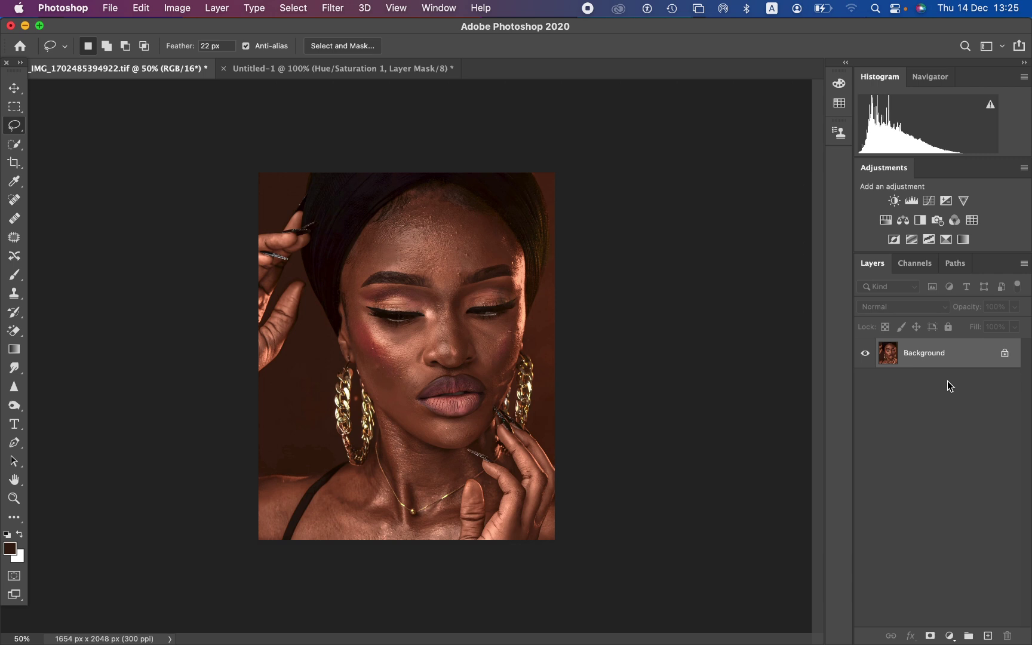
Step: Duplicate Background twice and rename the lower copy 'color' and the upper copy 'texture'
key("super+j")
key("super+j")
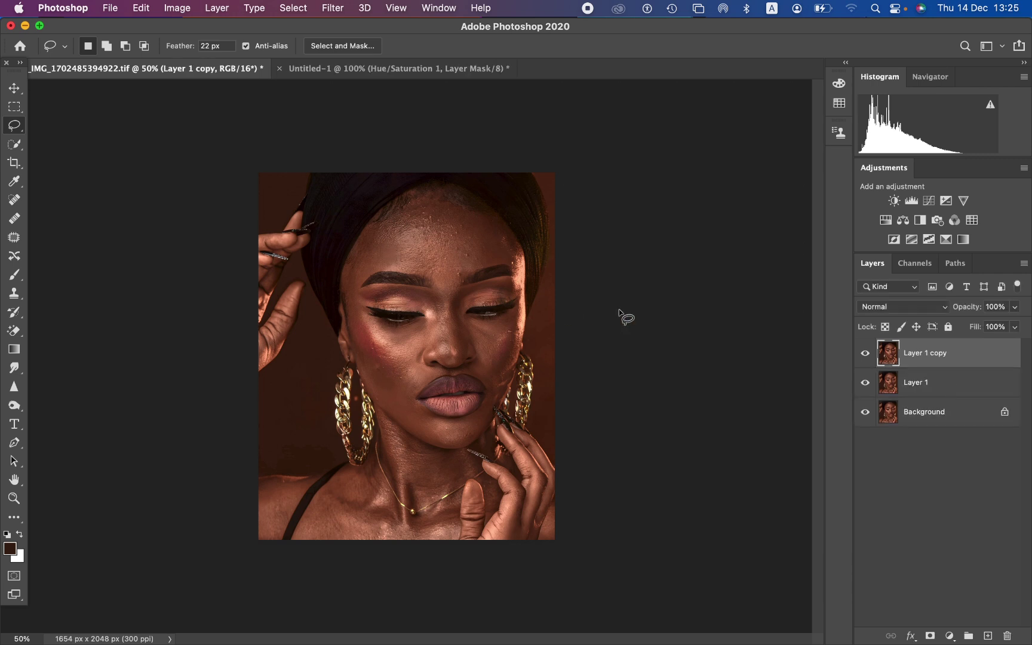
double_click(918, 385)
type("color")
key("Return")
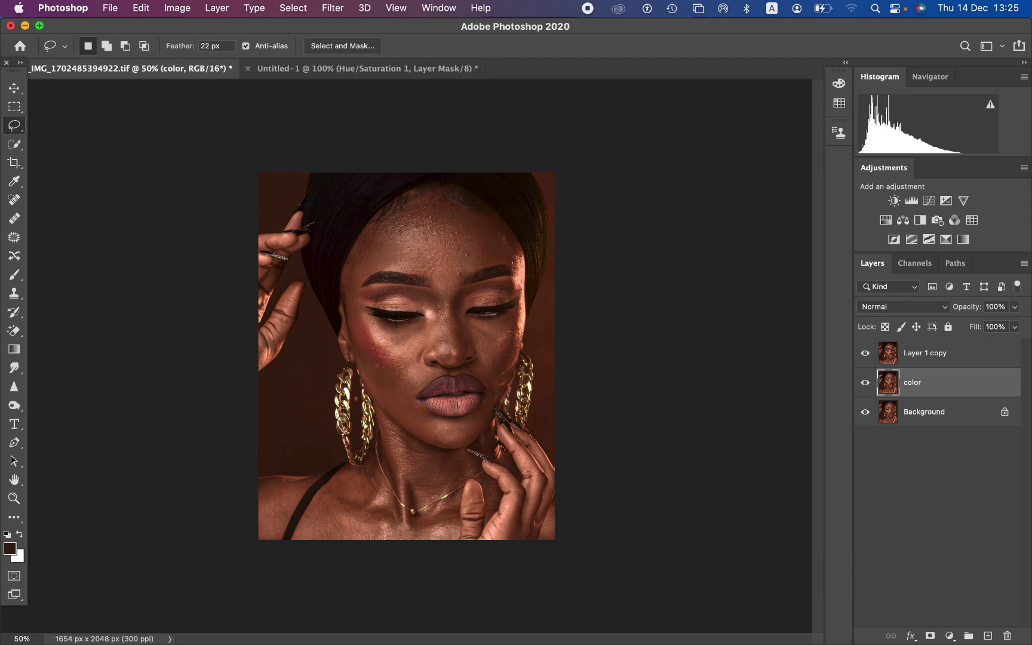
double_click(925, 352)
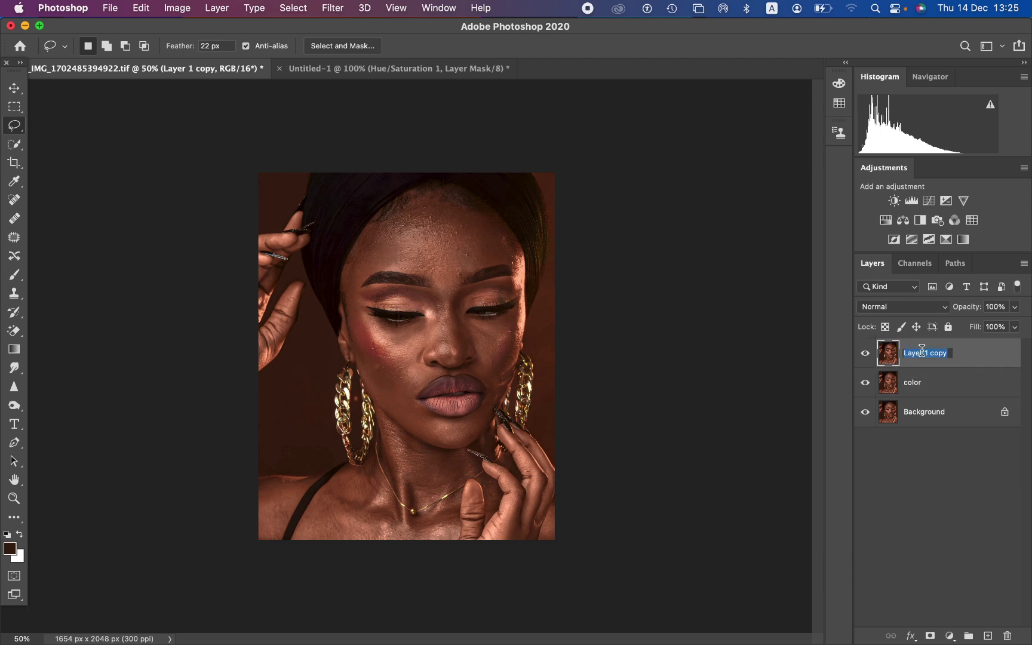
type("texture")
key("Return")
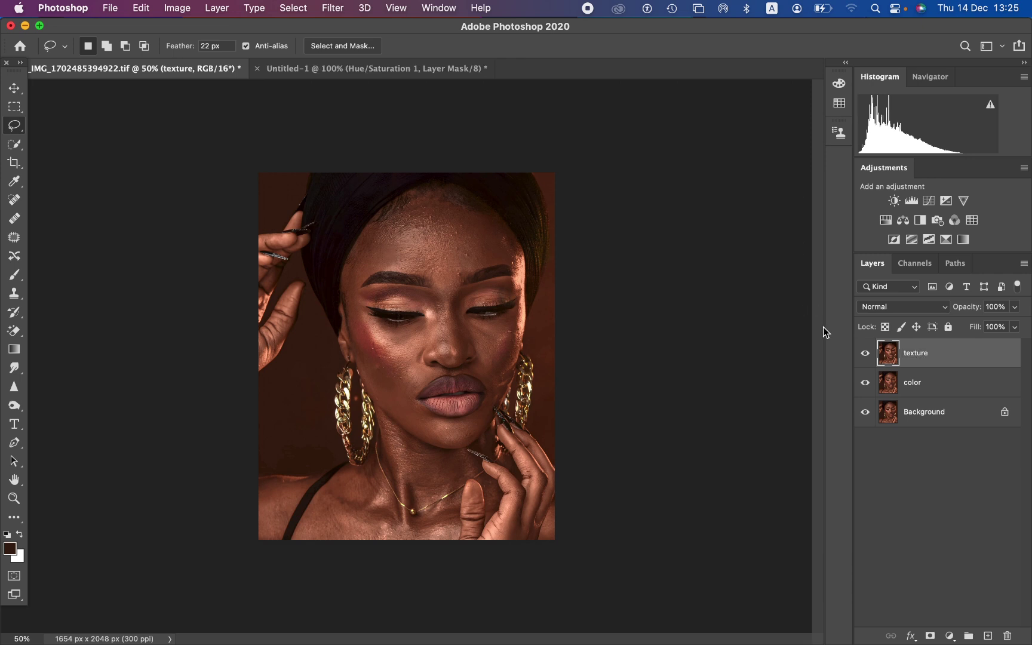
Step: Hide the texture layer and apply a 5.0-pixel Gaussian Blur to the color layer
left_click(865, 354)
left_click(936, 388)
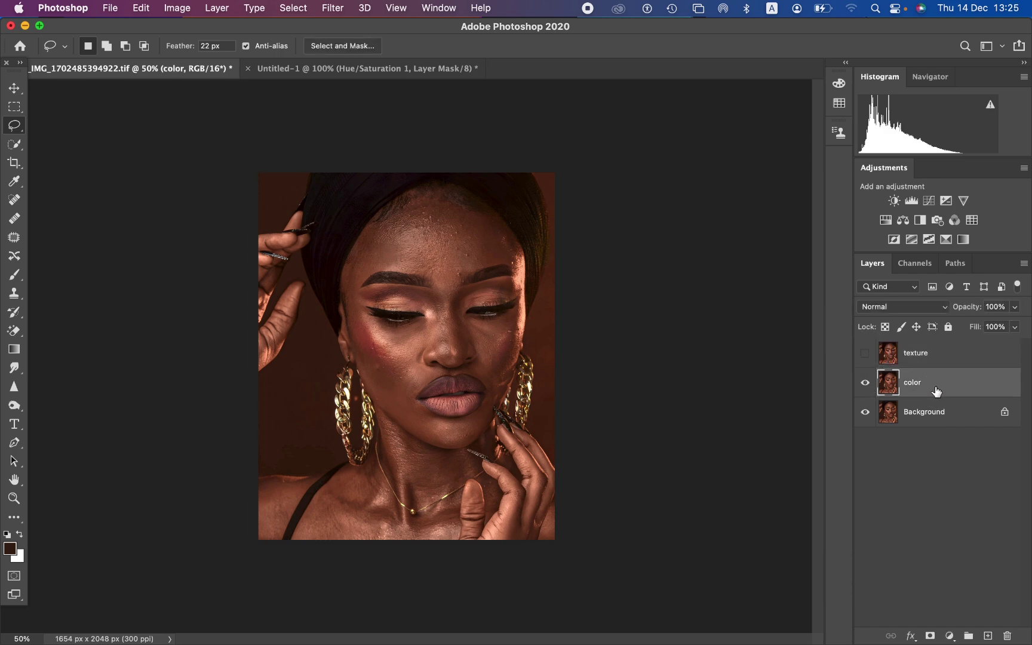
left_click(337, 8)
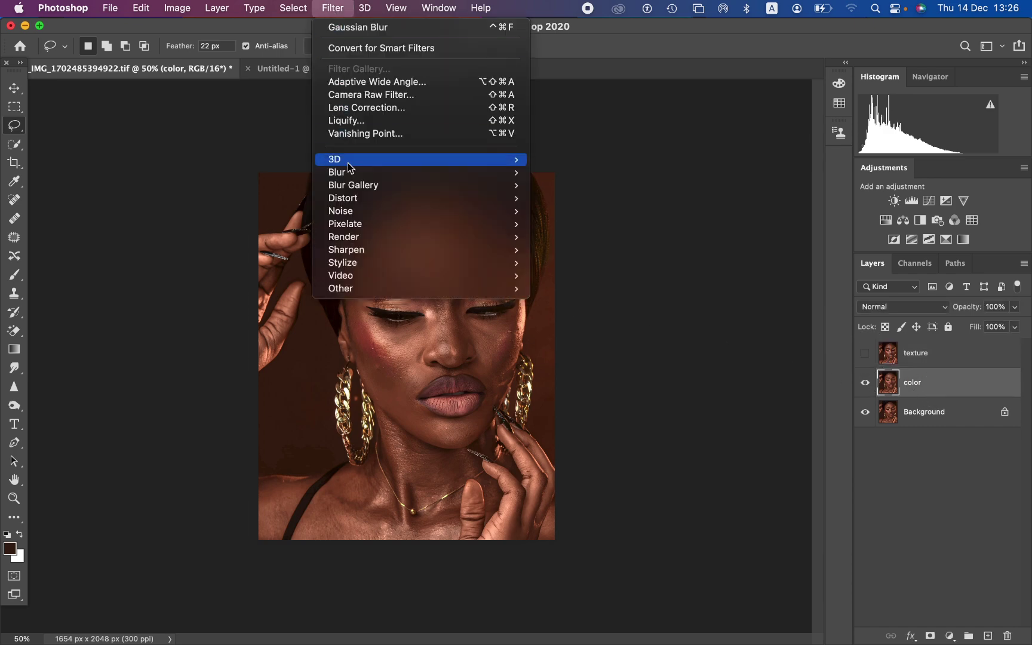
mouse_move(424, 175)
left_click(619, 226)
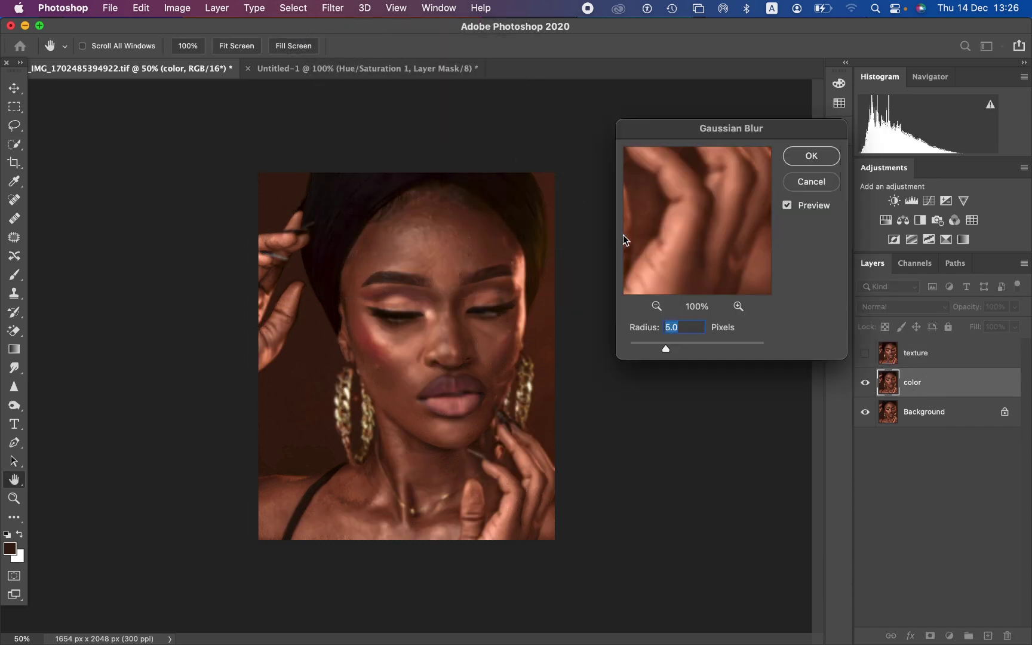
left_click_drag(665, 352, 609, 349)
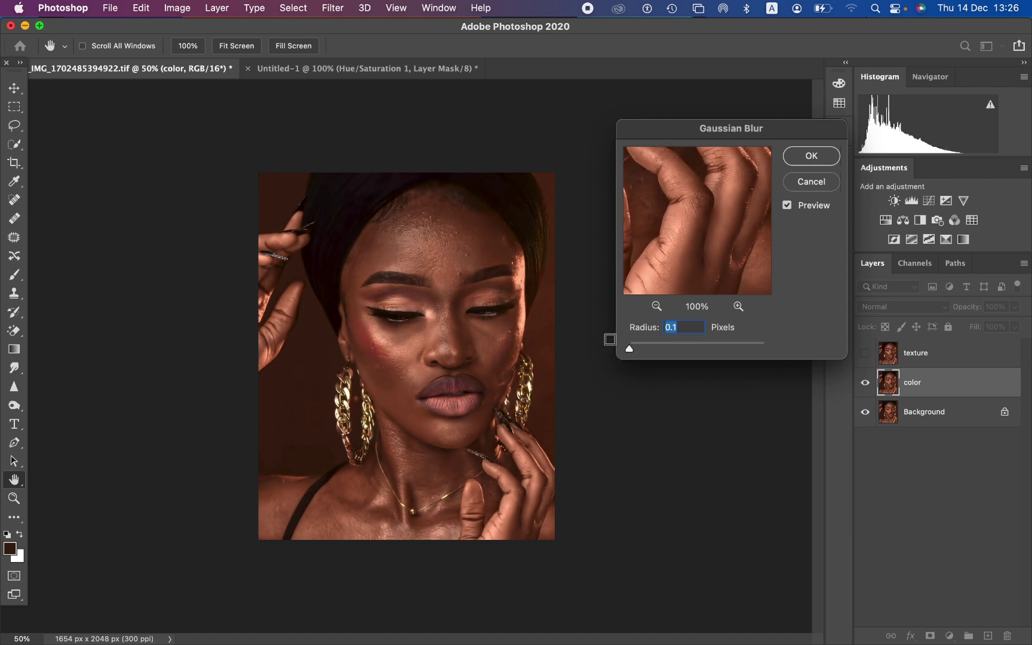
left_click(440, 243)
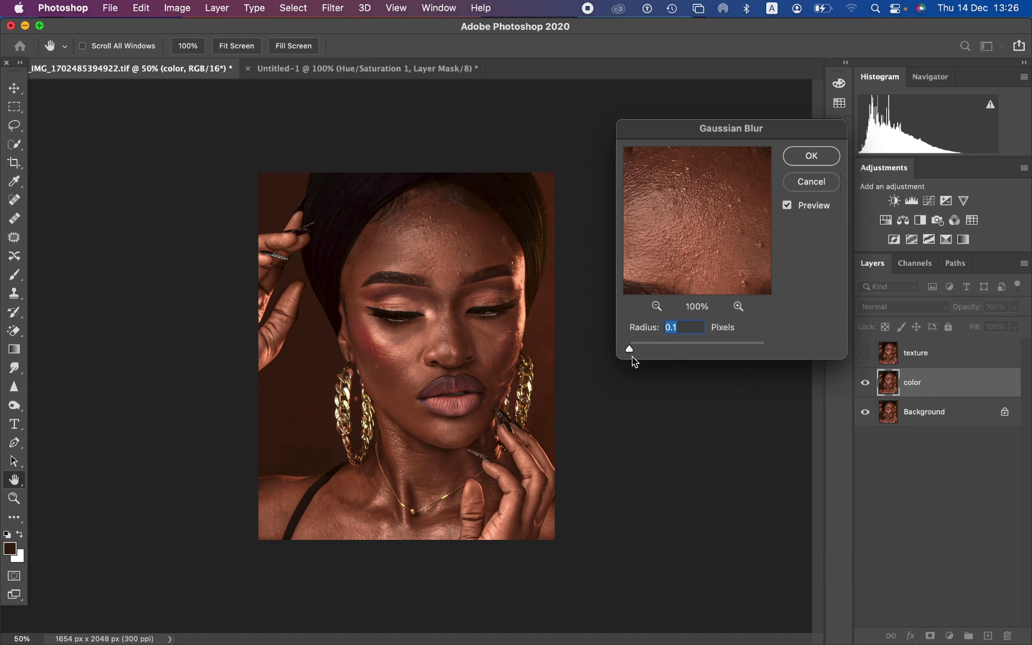
left_click_drag(629, 350, 647, 353)
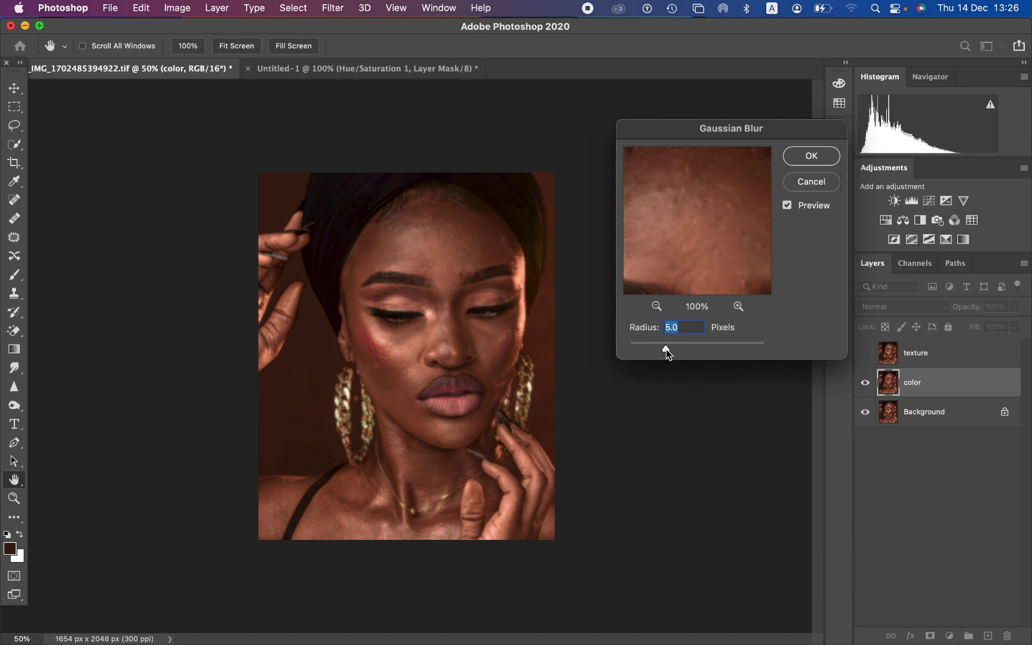
left_click_drag(694, 237, 669, 196)
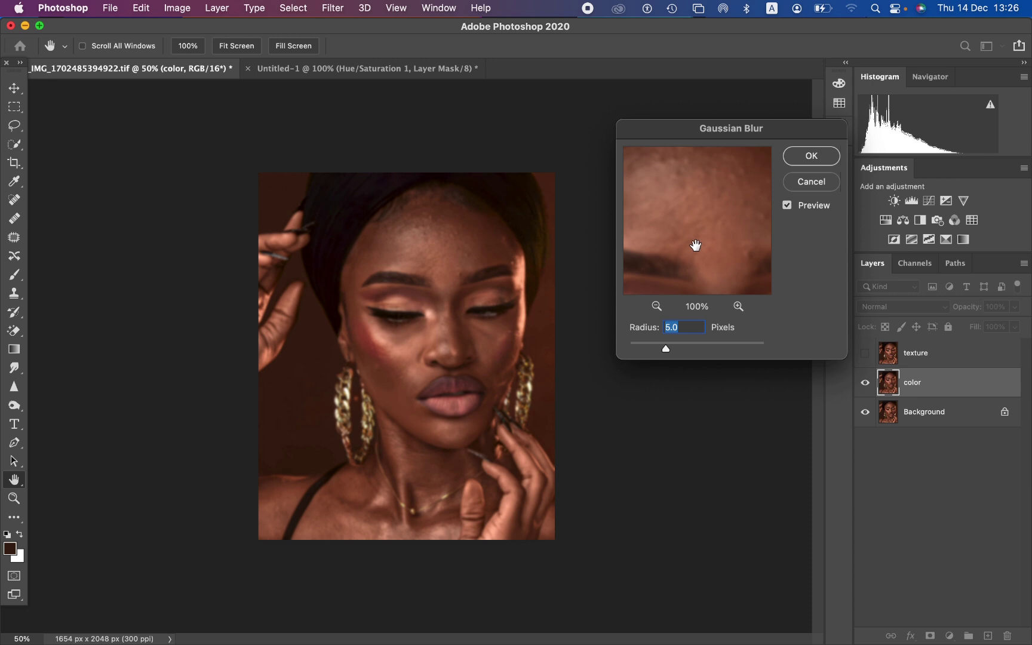
left_click(807, 157)
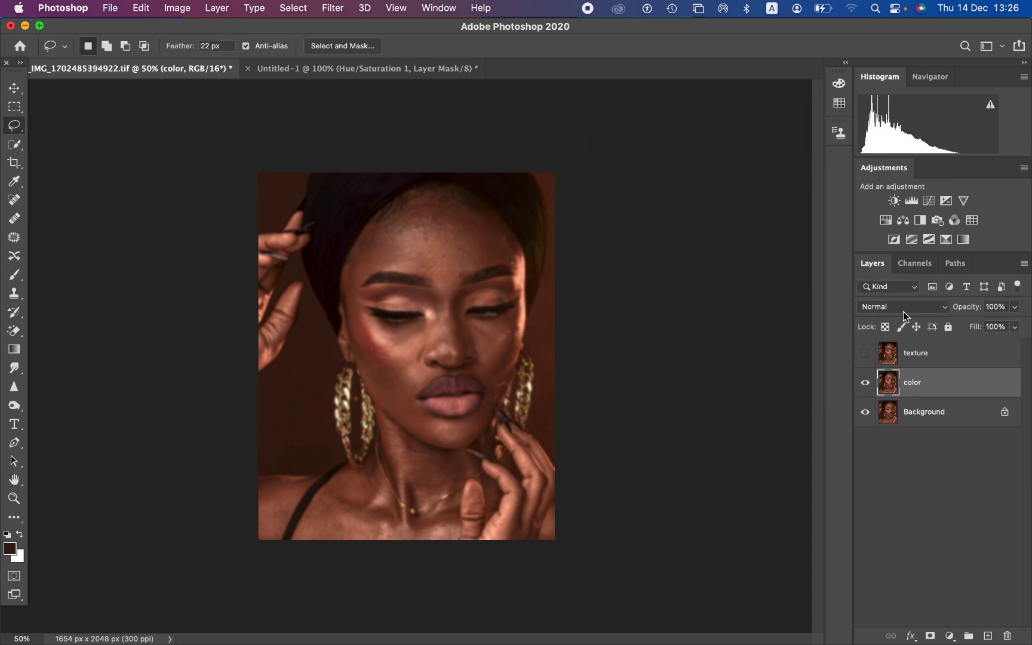
Step: Show and select the texture layer, then Apply Image from the color layer with Add and Invert
left_click(929, 357)
left_click(865, 353)
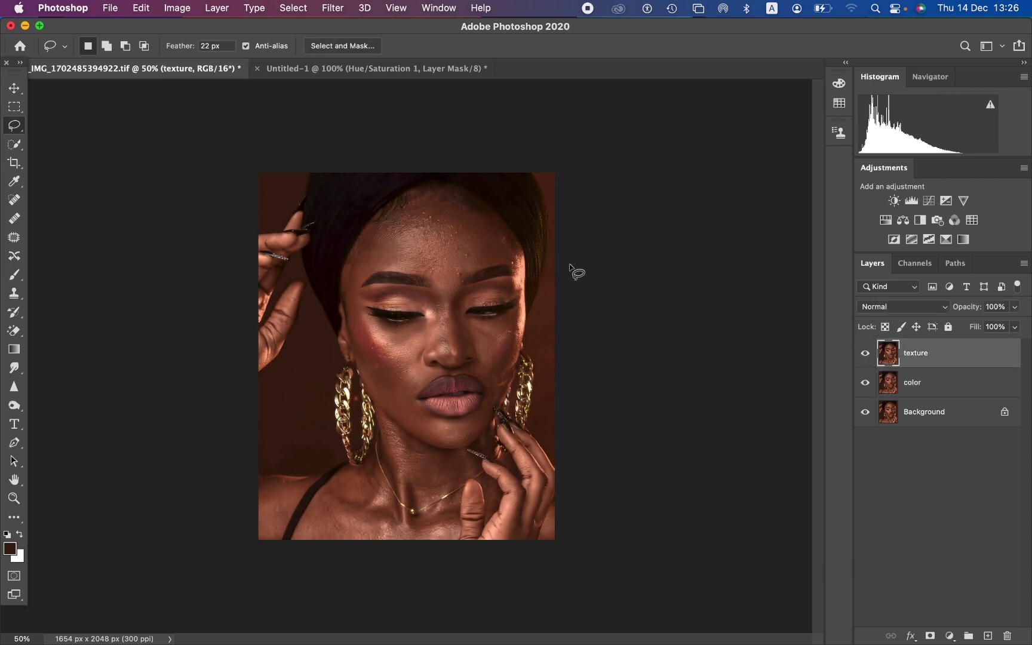
left_click(177, 8)
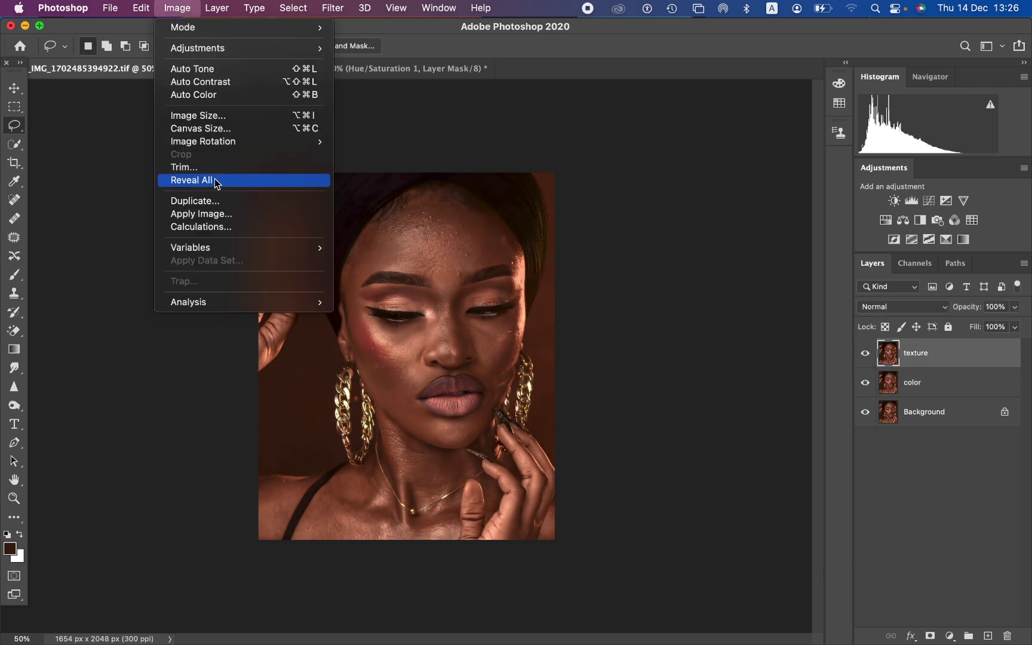
left_click(220, 215)
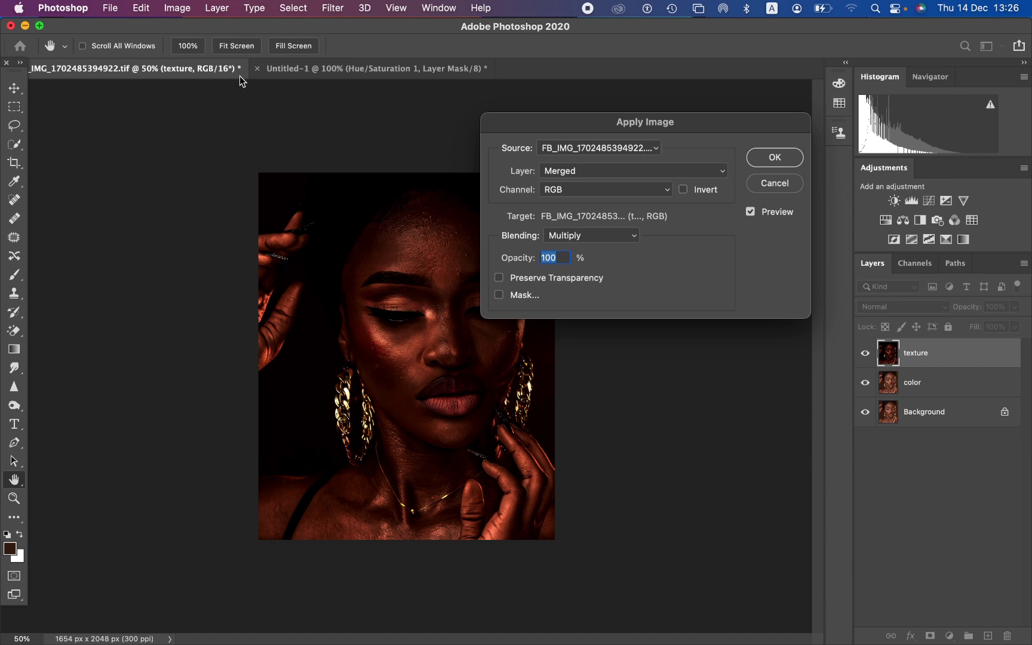
left_click(591, 171)
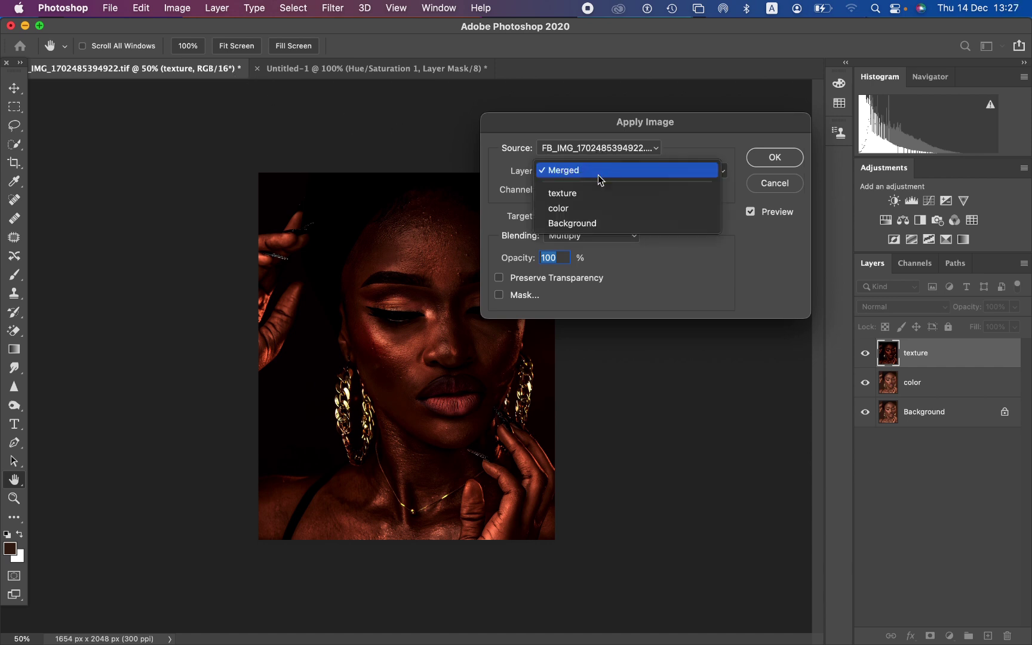
left_click(595, 208)
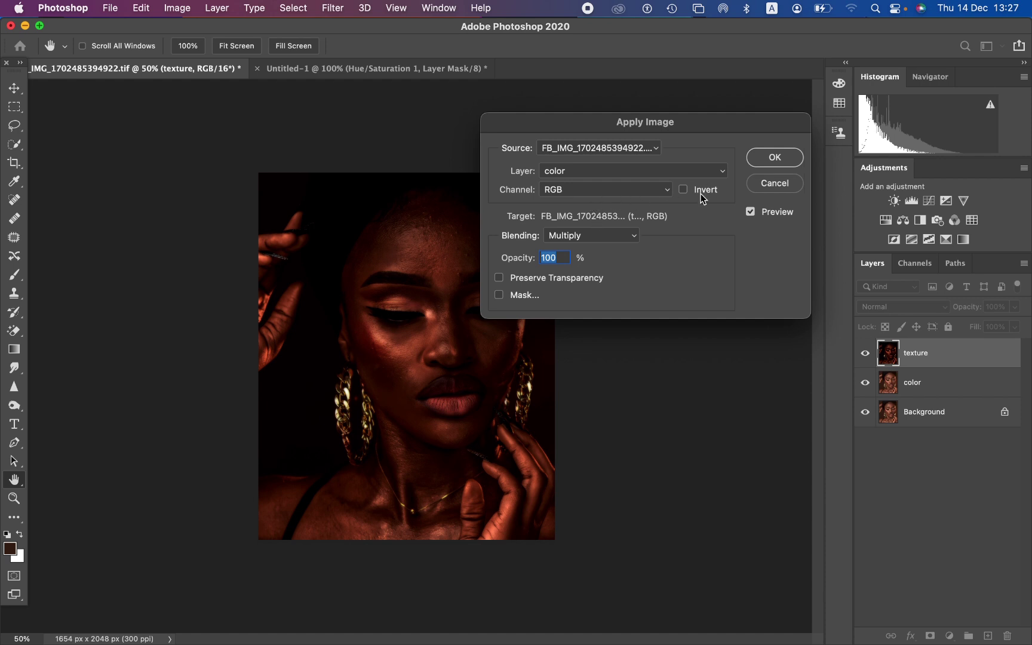
left_click(584, 240)
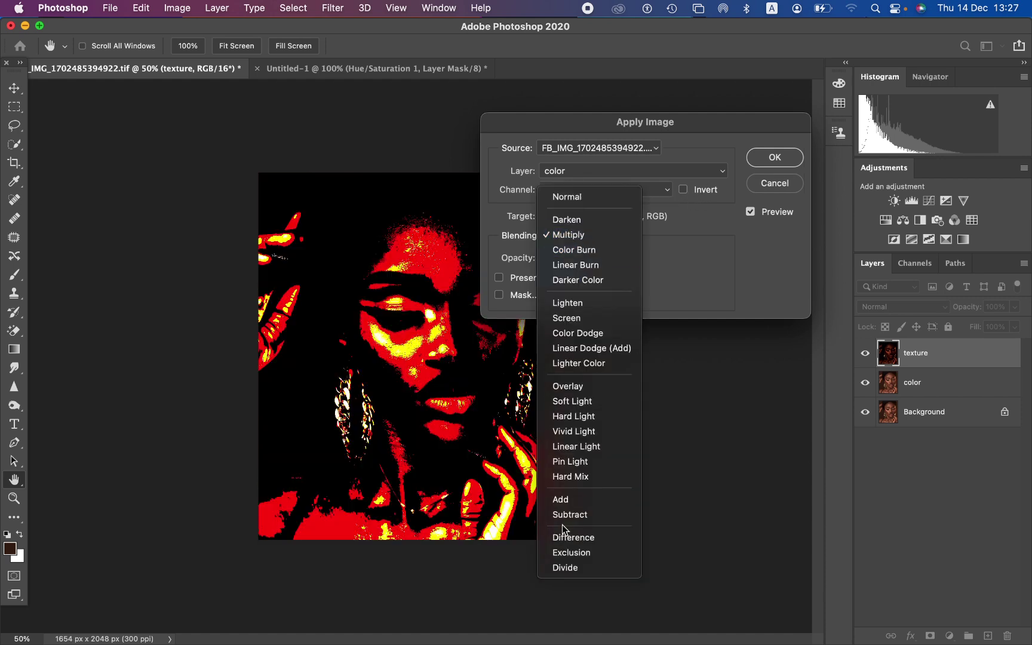
left_click(576, 503)
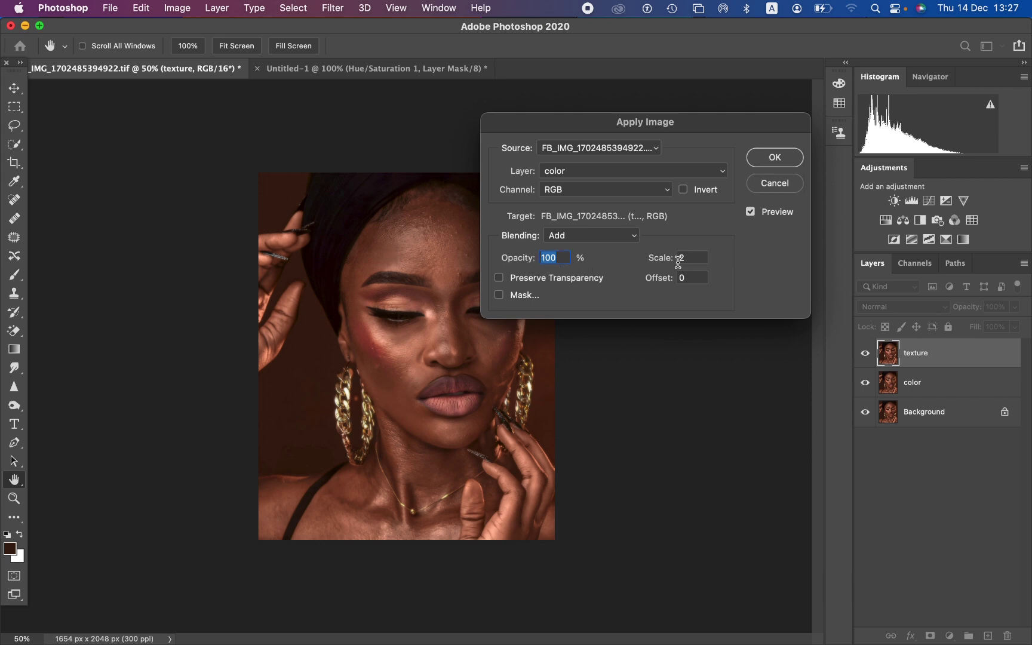
left_click(683, 189)
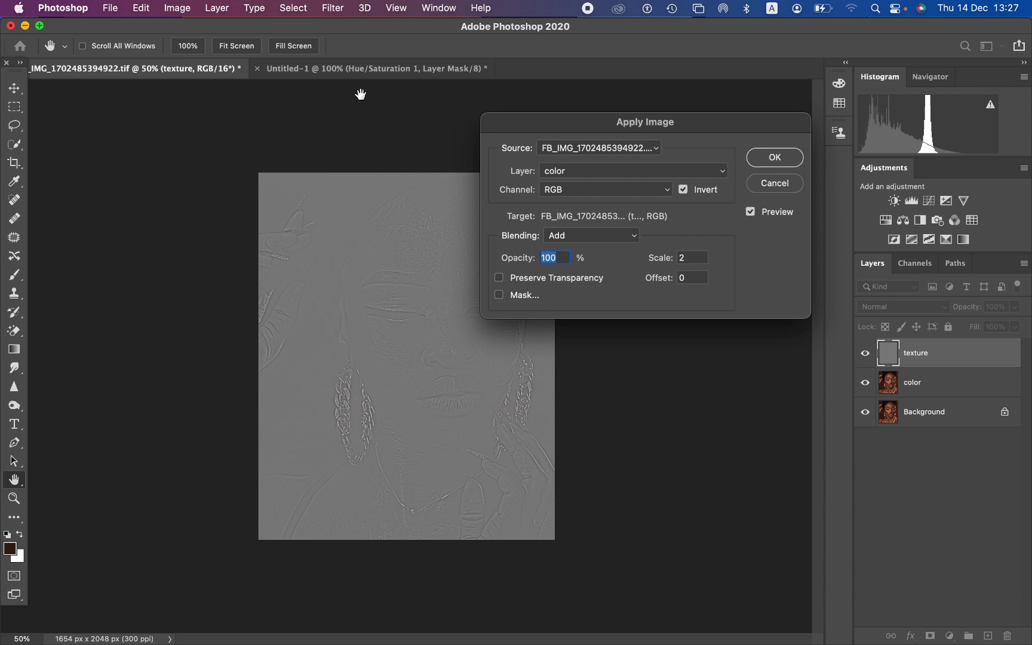
Step: Try Subtract blending, then return to Add with Invert on for a grey detail map
left_click(584, 236)
left_click(589, 251)
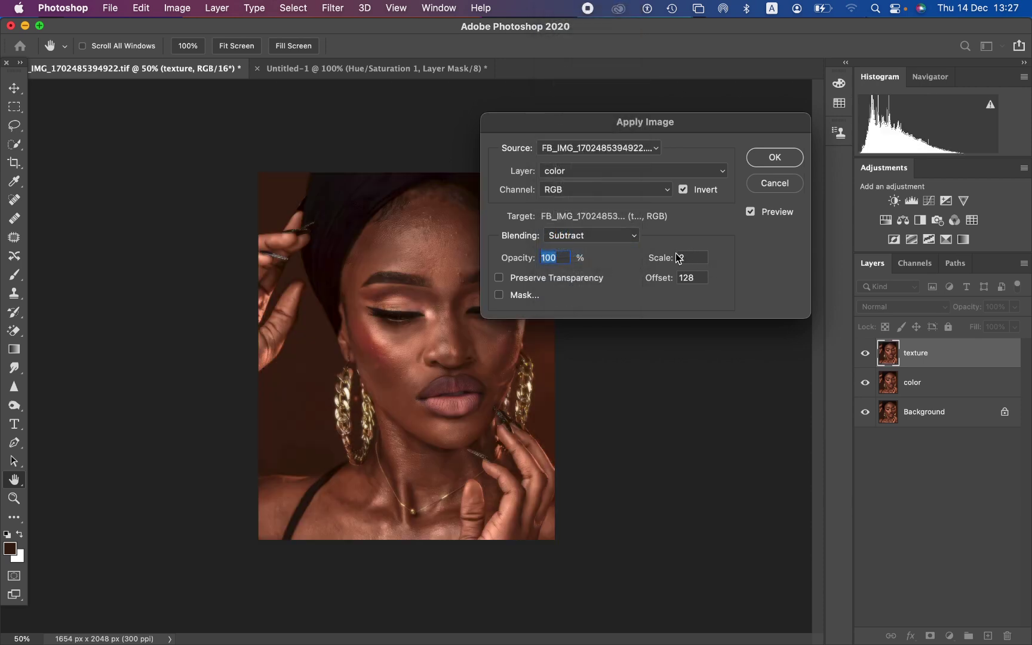
left_click(683, 190)
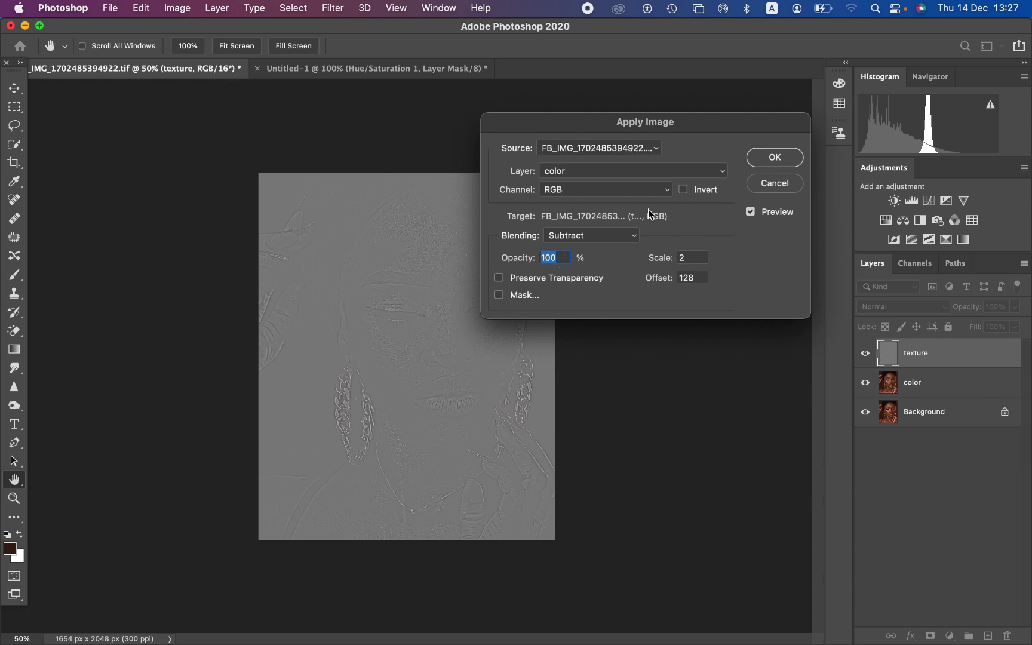
left_click(619, 238)
left_click(604, 221)
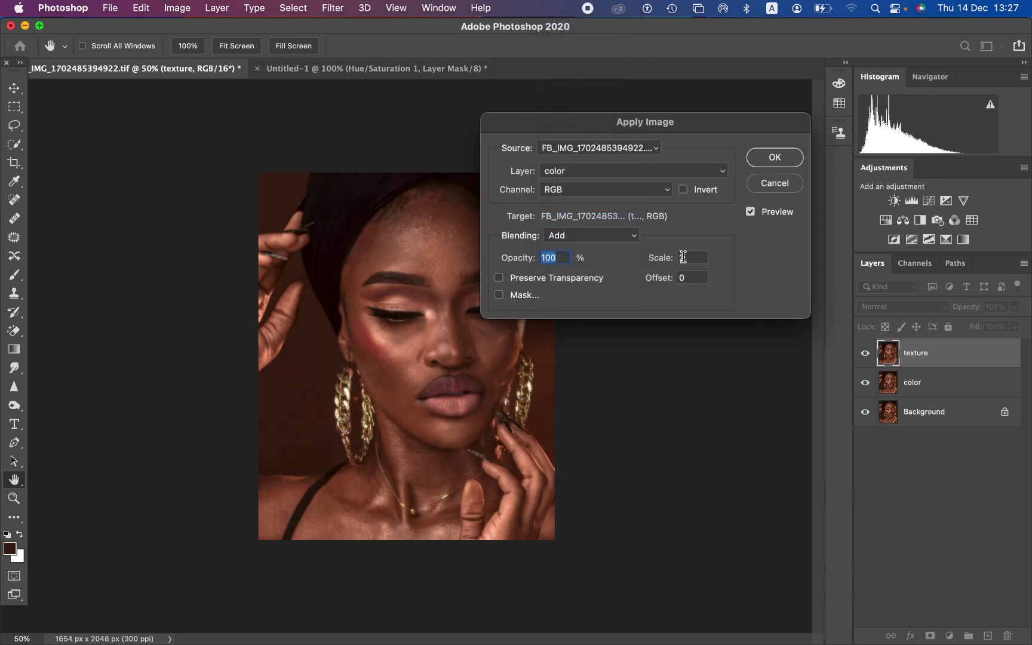
left_click(684, 190)
Step: Commit Apply Image, set the texture layer to Linear Light, and also select the color layer
left_click(774, 158)
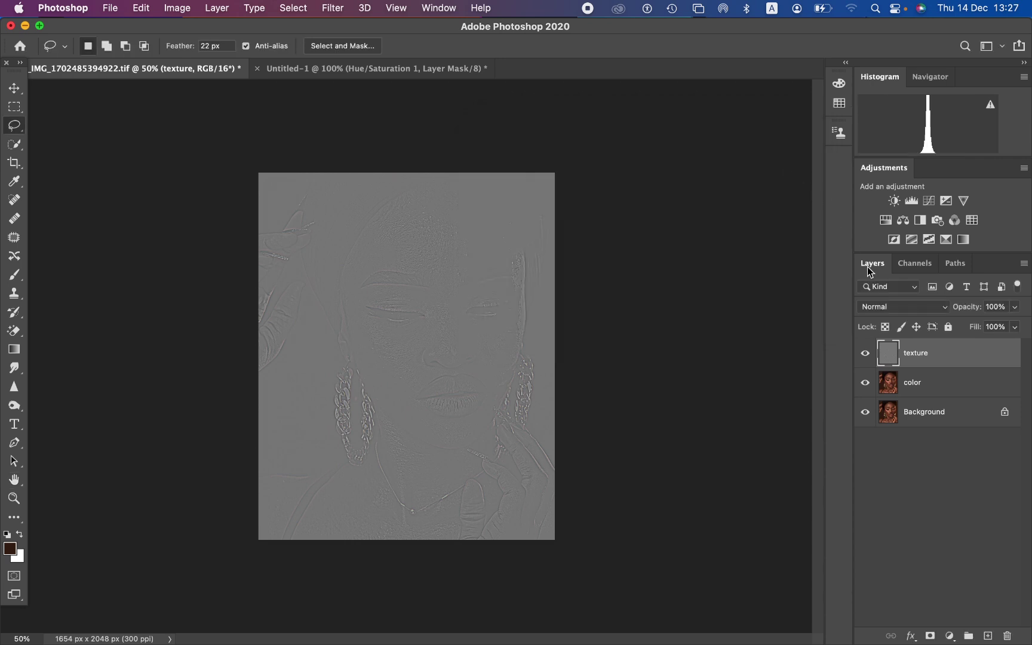
left_click(902, 307)
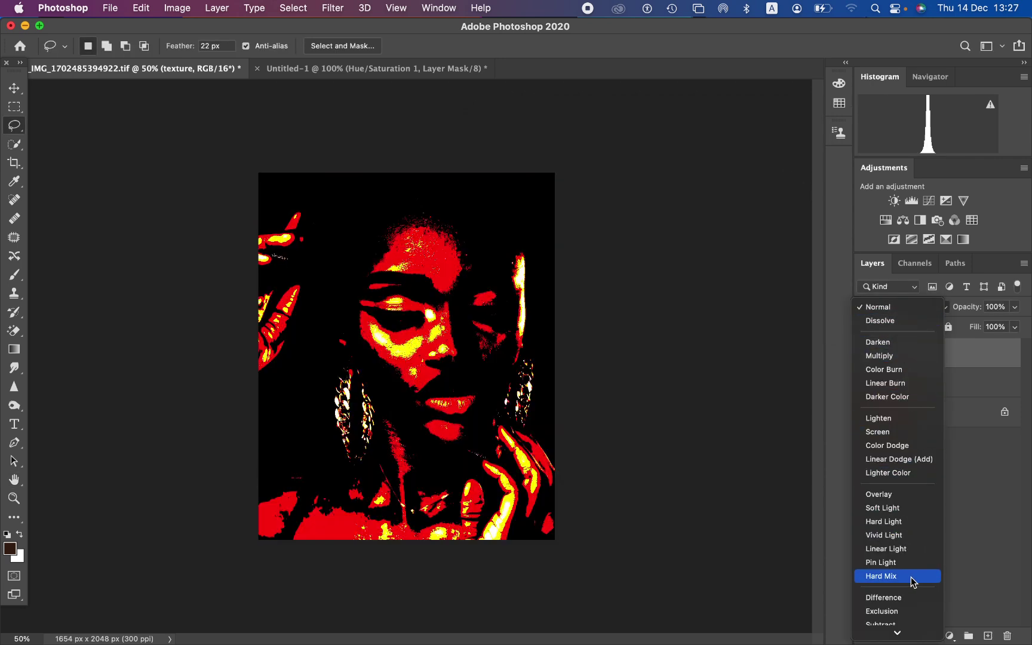
left_click(898, 548)
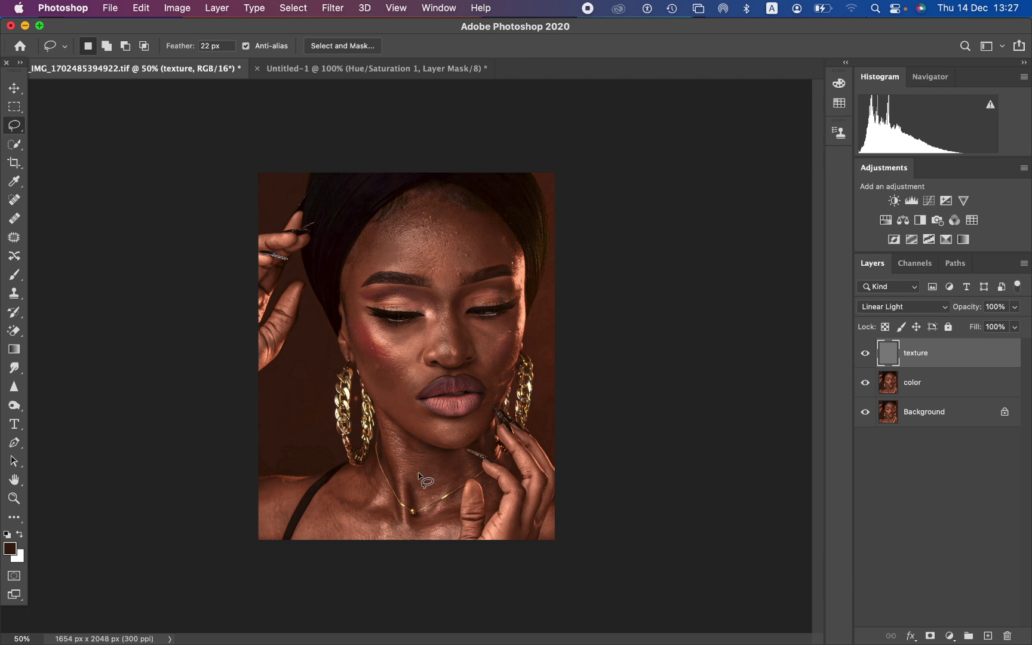
left_click(960, 387, "shift")
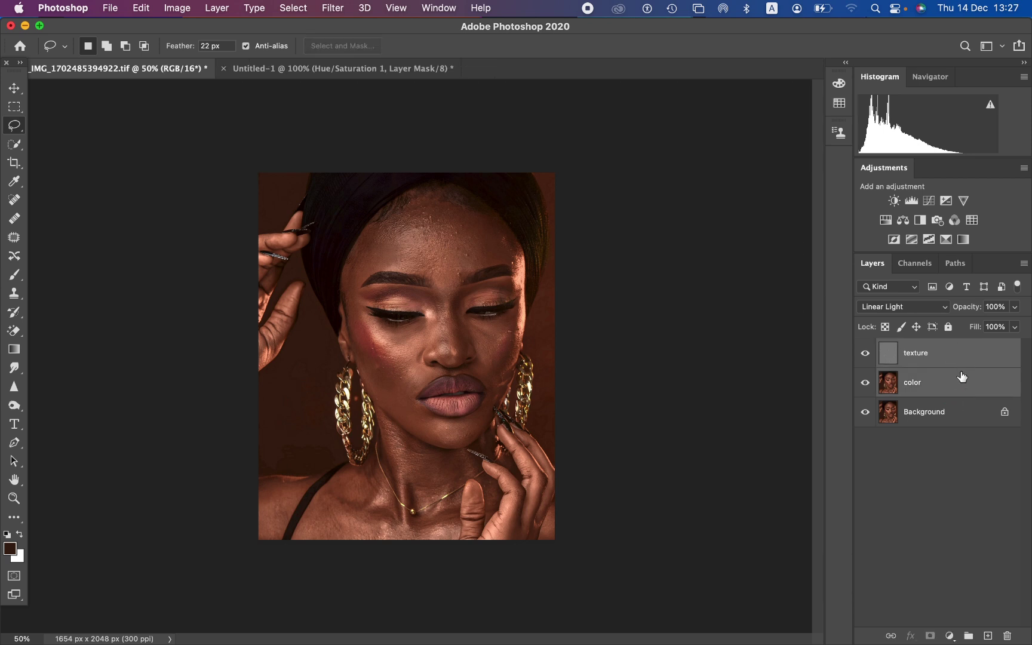
Step: Group the texture and color layers and name the group 'fs'
left_click_drag(984, 375, 969, 636)
double_click(925, 348)
type("t")
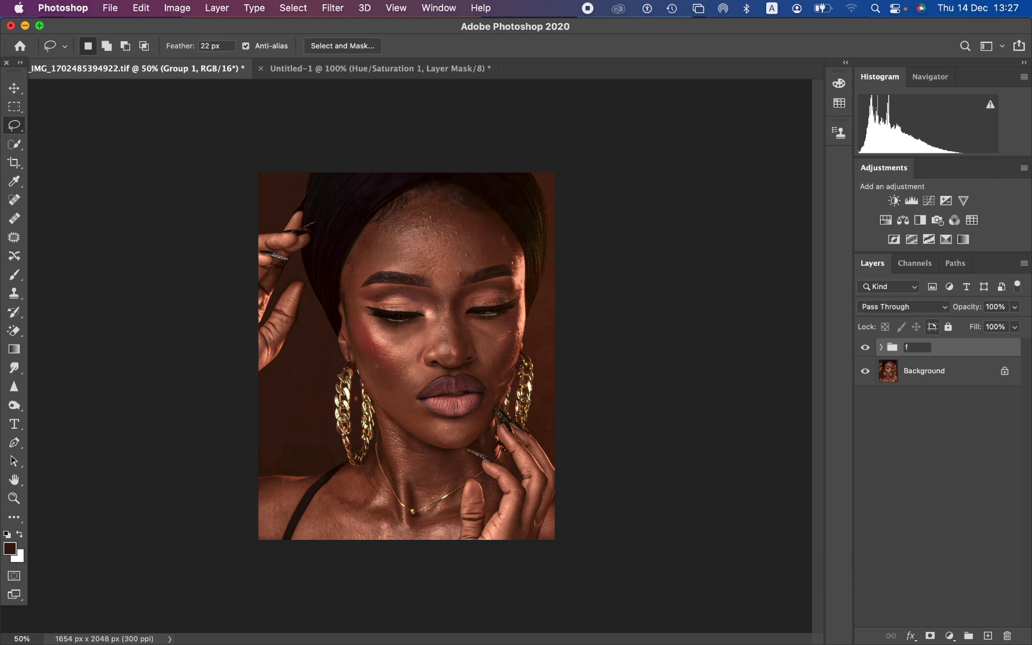
type("s")
key("Return")
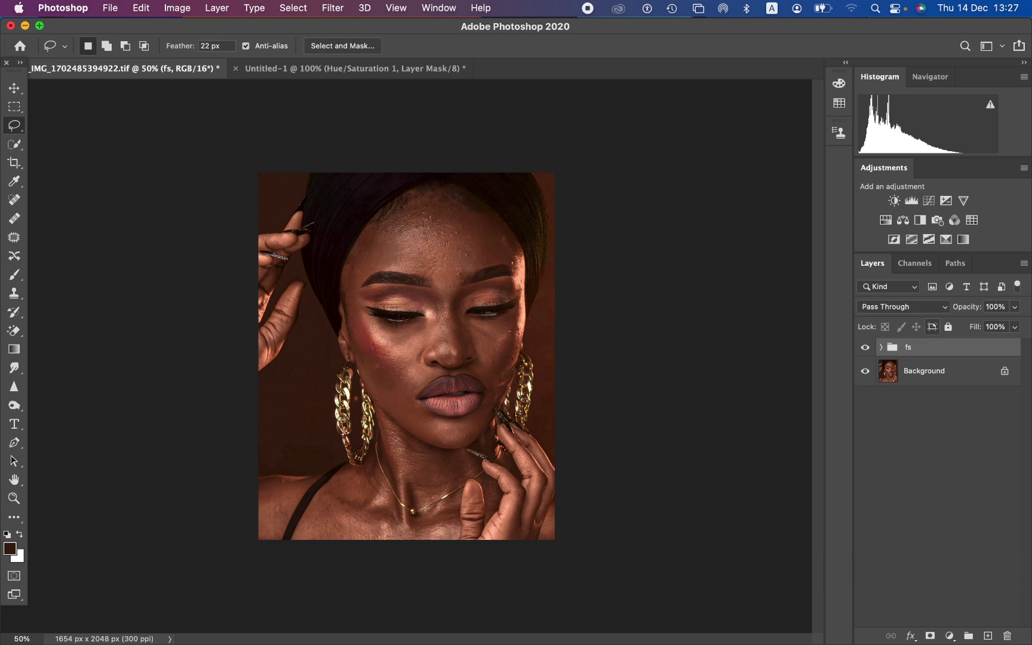
Step: Expand the fs group, select the color layer, and hide the texture layer
left_click(882, 347)
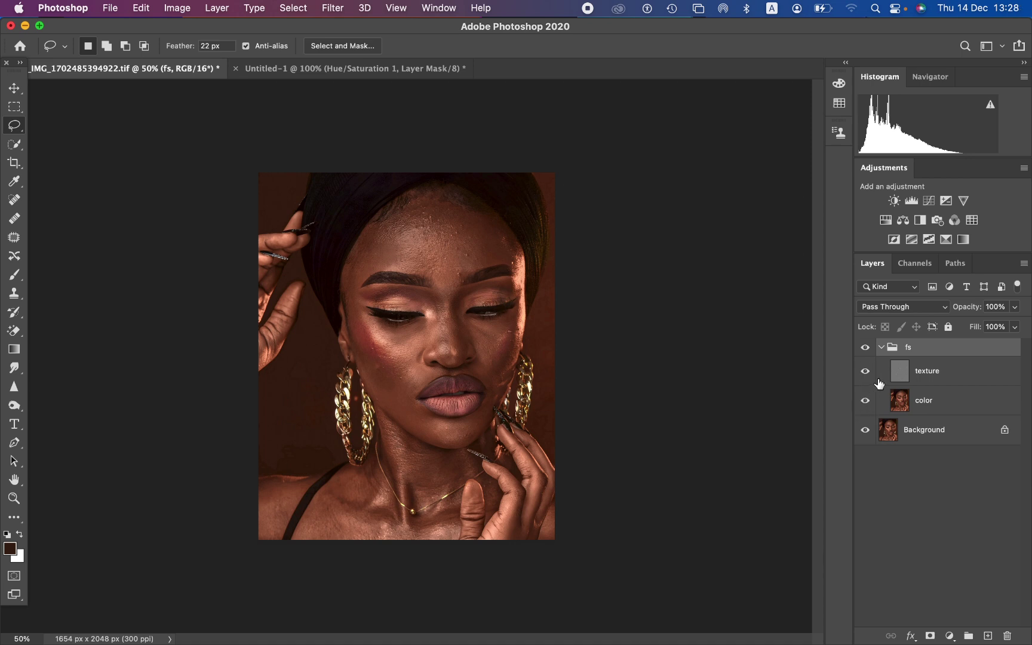
left_click(865, 431)
left_click(865, 430)
left_click(946, 407)
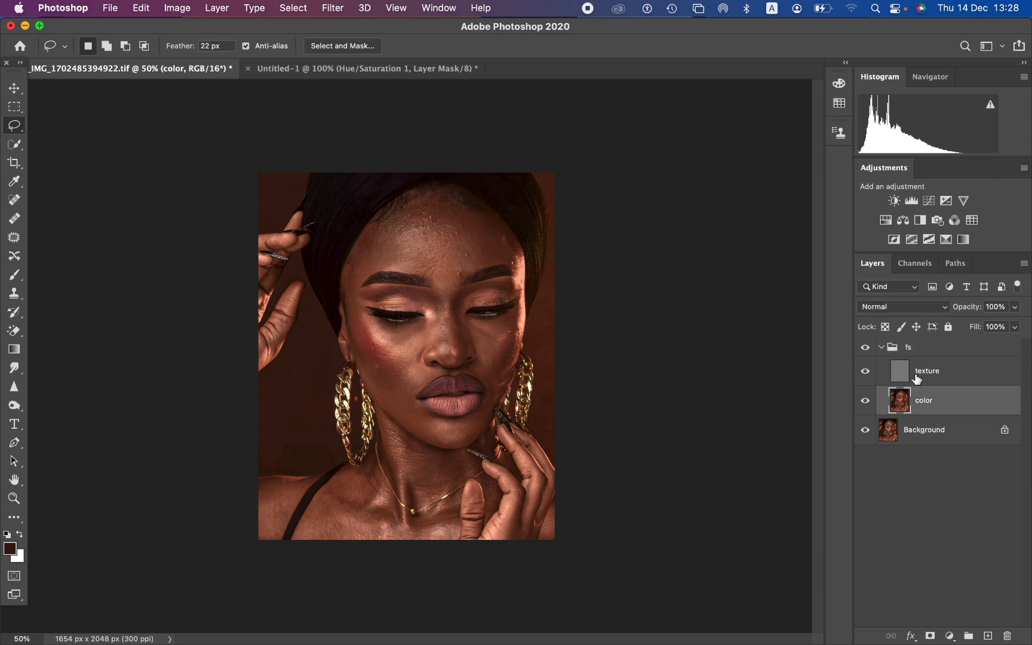
left_click(865, 372)
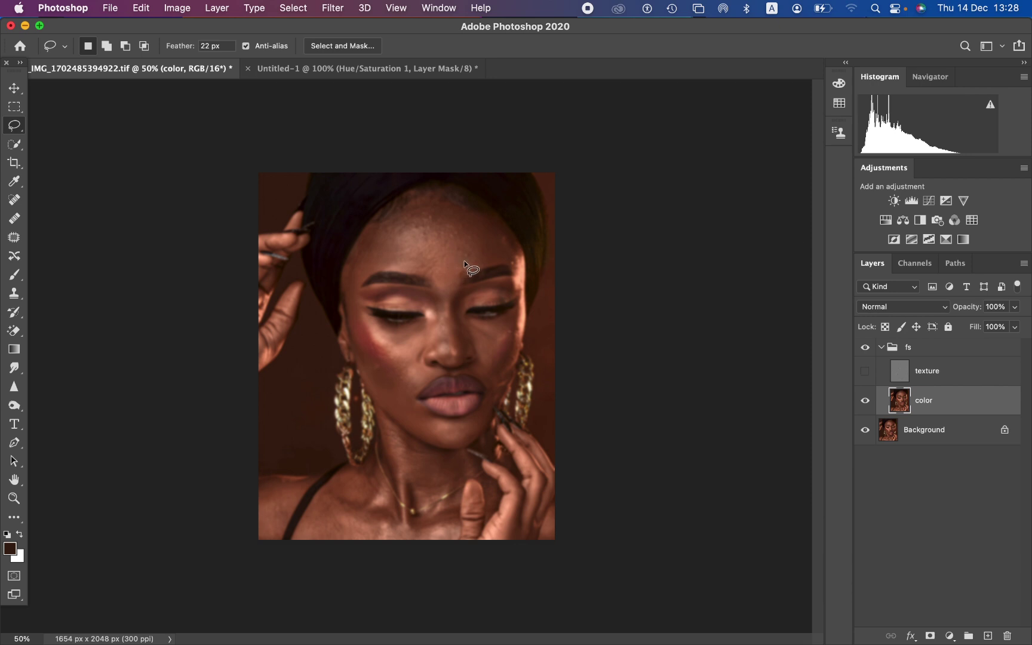
Step: Switch to the Mixer Brush at 45 px, 0% hardness, and set it to Clean Brush
left_click(16, 281)
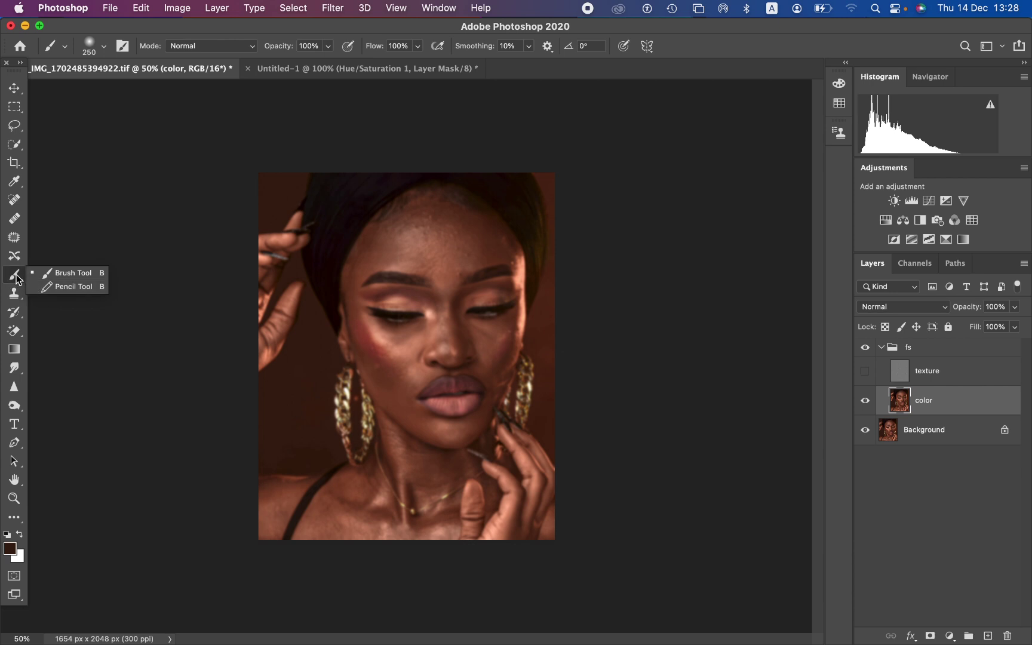
left_click(14, 517)
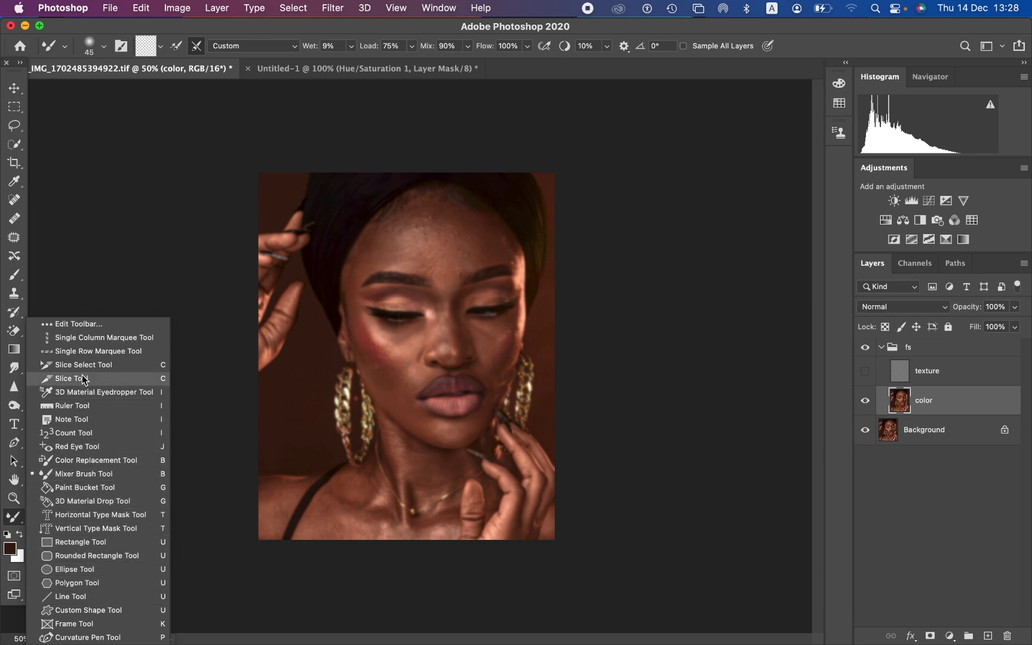
left_click(84, 473)
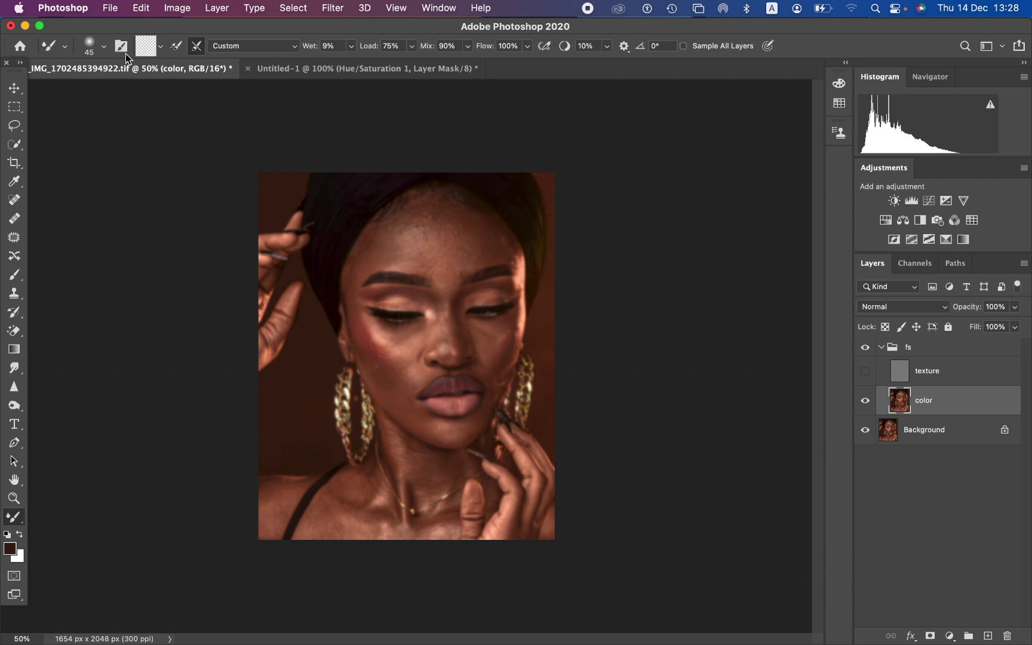
left_click(105, 46)
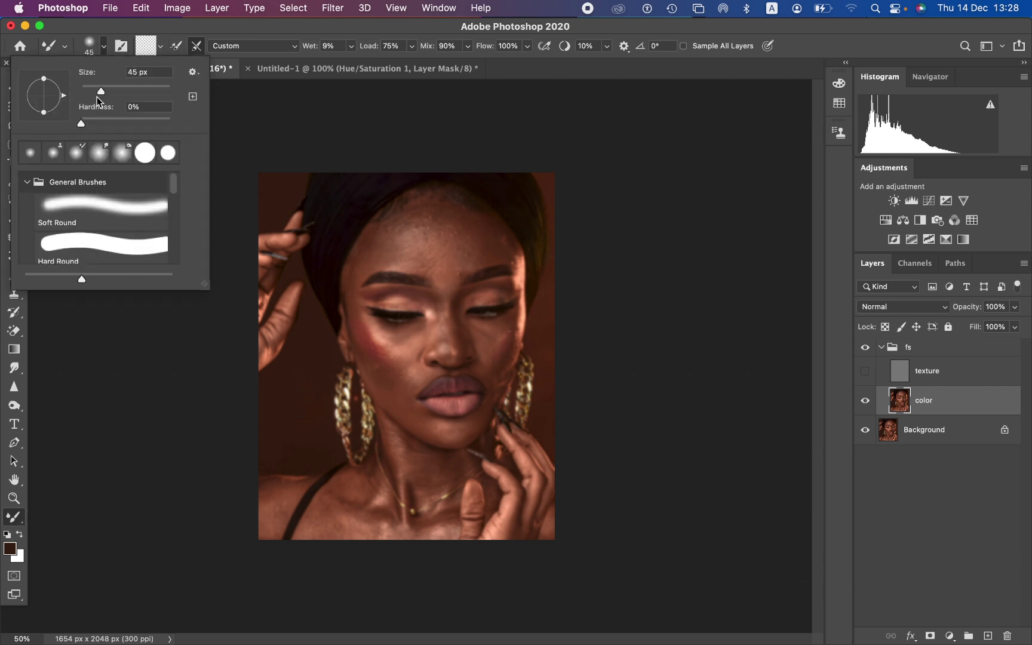
left_click(106, 48)
left_click(160, 46)
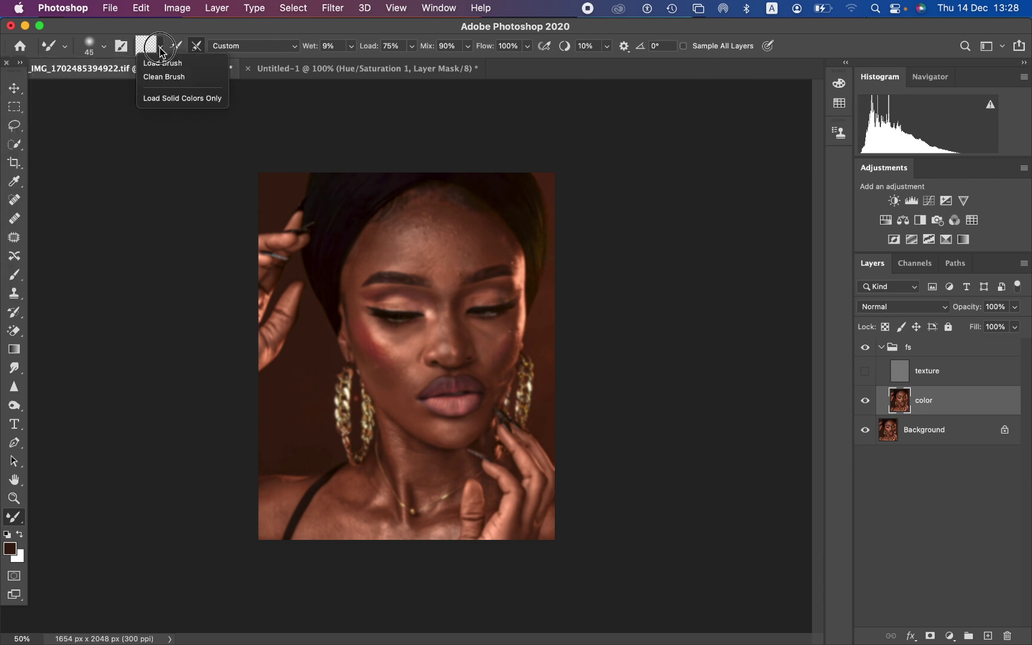
left_click(161, 78)
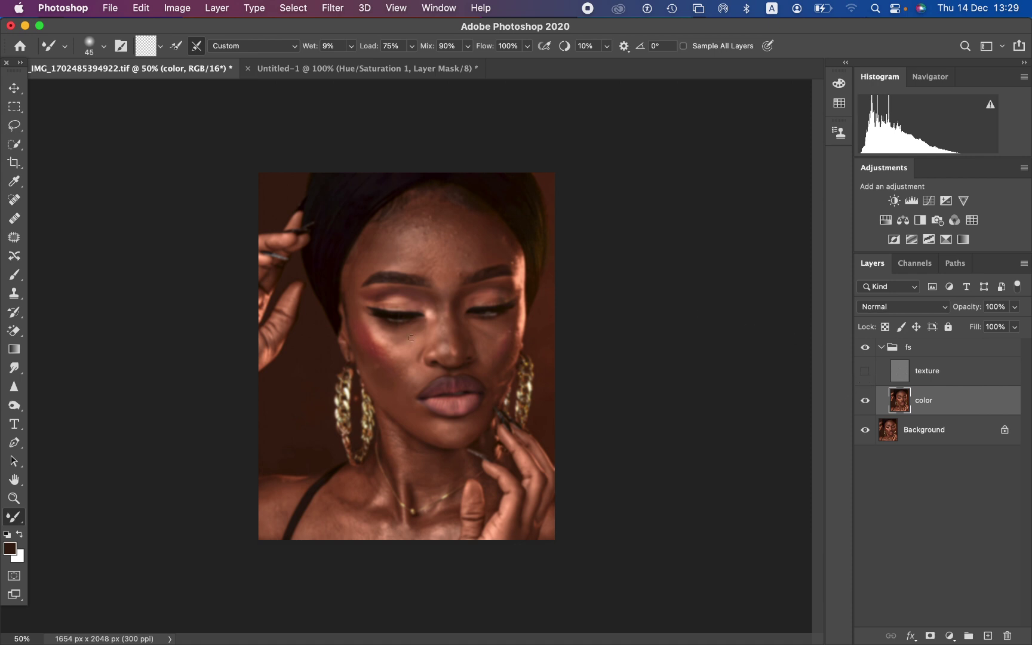
Step: Zoom in and smooth the forehead tones with two mixer-brush strokes on the color layer
key("super+plus")
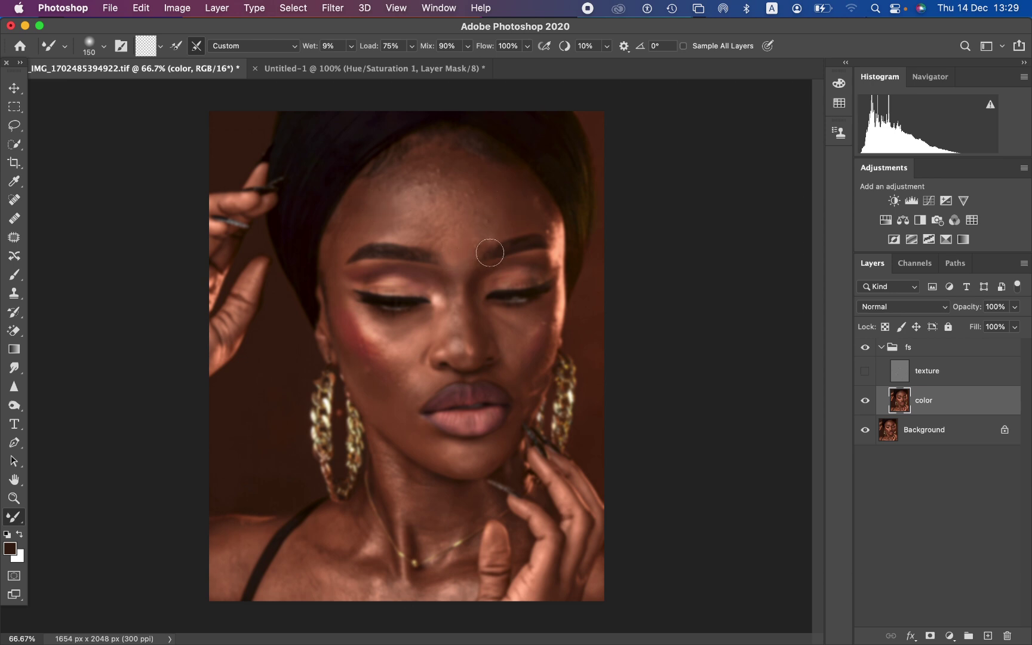
mouse_move(507, 204)
left_mouse_down()
mouse_move(505, 185)
mouse_move(528, 210)
mouse_move(521, 202)
left_mouse_up()
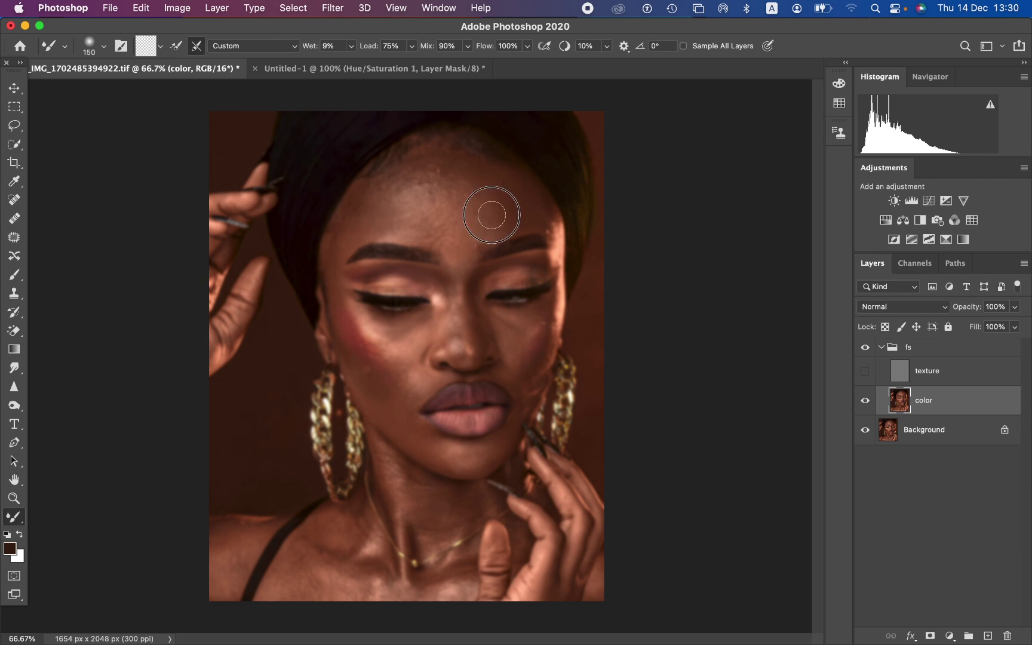
mouse_move(468, 171)
left_mouse_down()
mouse_move(460, 167)
mouse_move(484, 177)
mouse_move(460, 163)
mouse_move(511, 221)
mouse_move(535, 217)
mouse_move(502, 168)
mouse_move(525, 196)
left_mouse_up()
Step: Show the texture layer and toggle the fs group to compare, then hide texture again
left_click(866, 371)
left_click(864, 347)
left_click(865, 347)
left_click(865, 347)
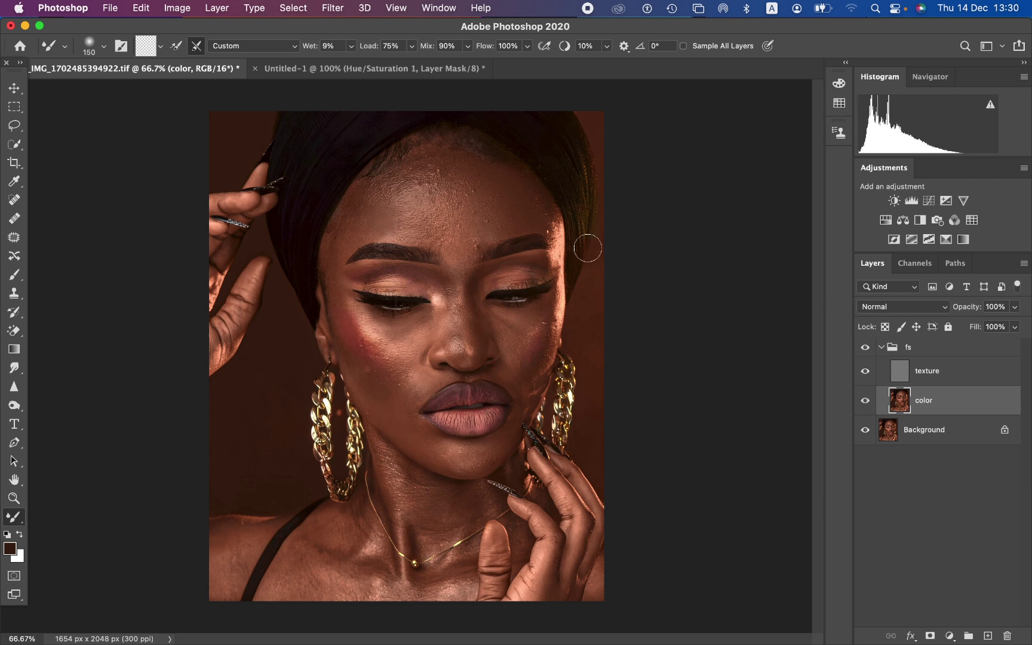
left_click(864, 371)
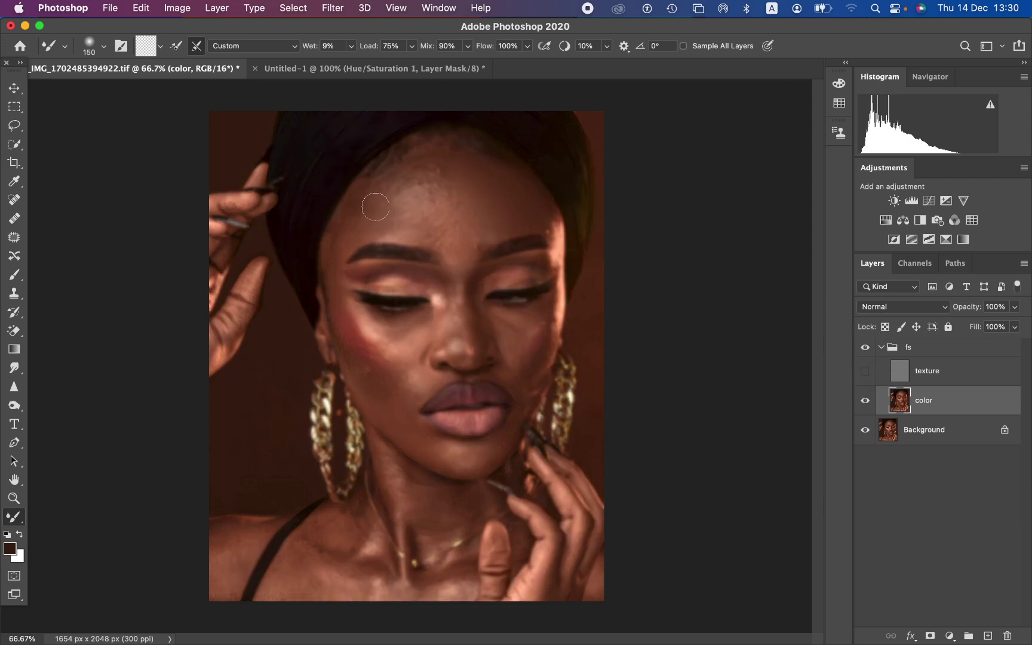
Step: Blend the forehead, eyebrow area and both cheeks with the mixer brush at 100–150 px
mouse_move(376, 196)
left_mouse_down()
mouse_move(368, 173)
mouse_move(357, 207)
mouse_move(376, 191)
mouse_move(376, 206)
mouse_move(391, 184)
mouse_move(343, 230)
mouse_move(398, 176)
mouse_move(392, 196)
mouse_move(407, 166)
mouse_move(396, 206)
mouse_move(406, 177)
left_mouse_up()
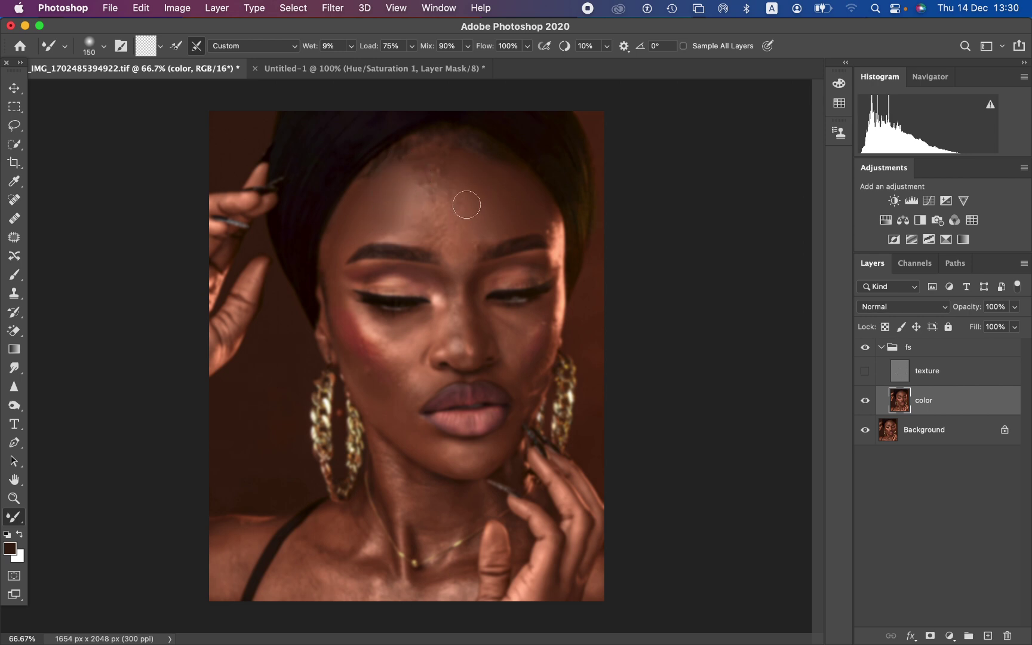
key("bracketleft")
key("bracketleft")
mouse_move(460, 173)
left_mouse_down()
mouse_move(476, 230)
mouse_move(498, 227)
mouse_move(484, 229)
mouse_move(459, 183)
mouse_move(418, 196)
mouse_move(427, 209)
mouse_move(429, 172)
mouse_move(406, 176)
mouse_move(430, 159)
mouse_move(409, 204)
mouse_move(423, 223)
mouse_move(418, 215)
mouse_move(467, 217)
mouse_move(463, 226)
mouse_move(445, 213)
mouse_move(444, 178)
mouse_move(426, 186)
mouse_move(438, 166)
mouse_move(455, 167)
mouse_move(466, 215)
mouse_move(441, 240)
mouse_move(546, 214)
mouse_move(513, 189)
mouse_move(493, 211)
mouse_move(429, 215)
mouse_move(439, 230)
mouse_move(357, 196)
mouse_move(334, 253)
mouse_move(341, 281)
left_mouse_up()
key("bracketleft")
mouse_move(398, 215)
left_mouse_down()
mouse_move(328, 270)
mouse_move(346, 319)
mouse_move(338, 310)
mouse_move(374, 353)
mouse_move(351, 332)
mouse_move(364, 349)
mouse_move(332, 270)
mouse_move(353, 328)
mouse_move(376, 351)
mouse_move(354, 333)
mouse_move(393, 376)
mouse_move(353, 363)
mouse_move(386, 395)
mouse_move(359, 341)
mouse_move(365, 369)
left_mouse_up()
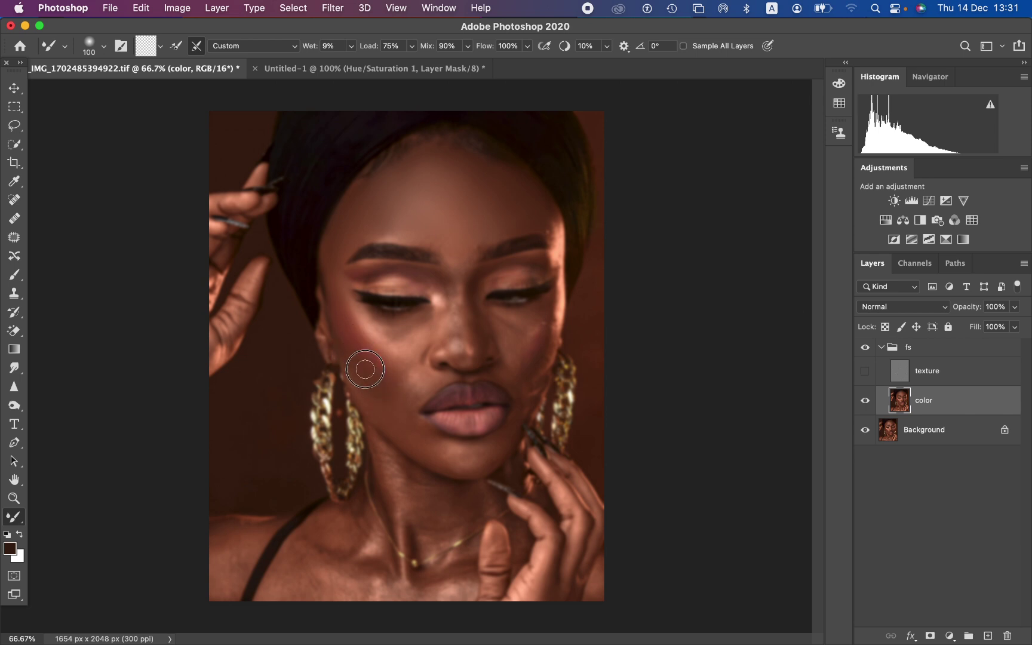
mouse_move(538, 336)
left_mouse_down()
mouse_move(544, 316)
mouse_move(537, 344)
mouse_move(519, 339)
mouse_move(521, 313)
mouse_move(511, 311)
mouse_move(525, 368)
left_mouse_up()
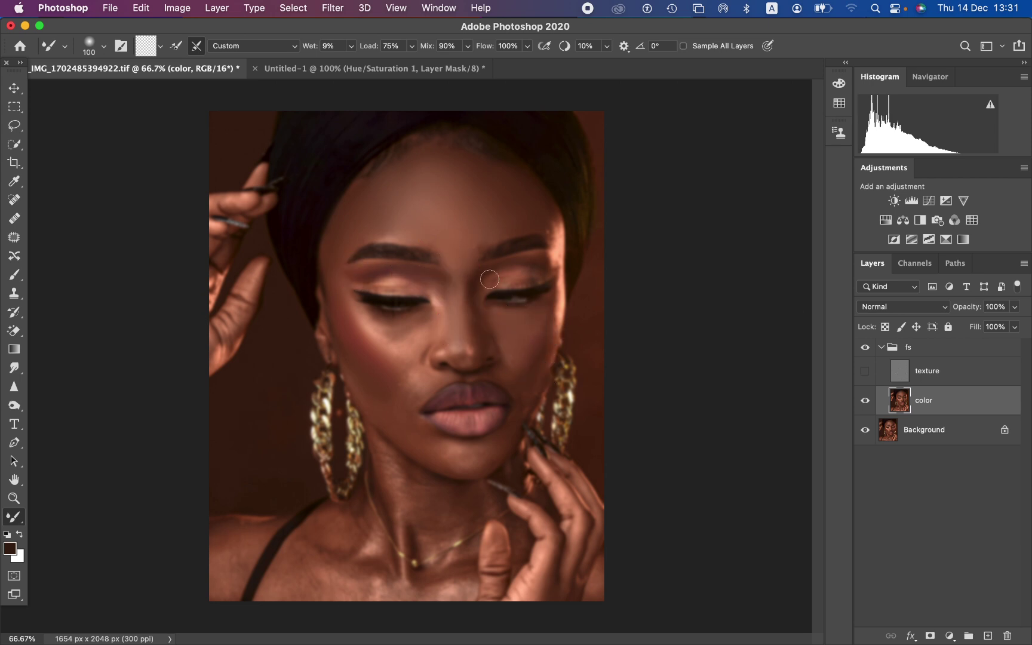
Step: Blend a small jaw patch at 90 px, resize the brush, and show the texture layer again
key("bracketleft")
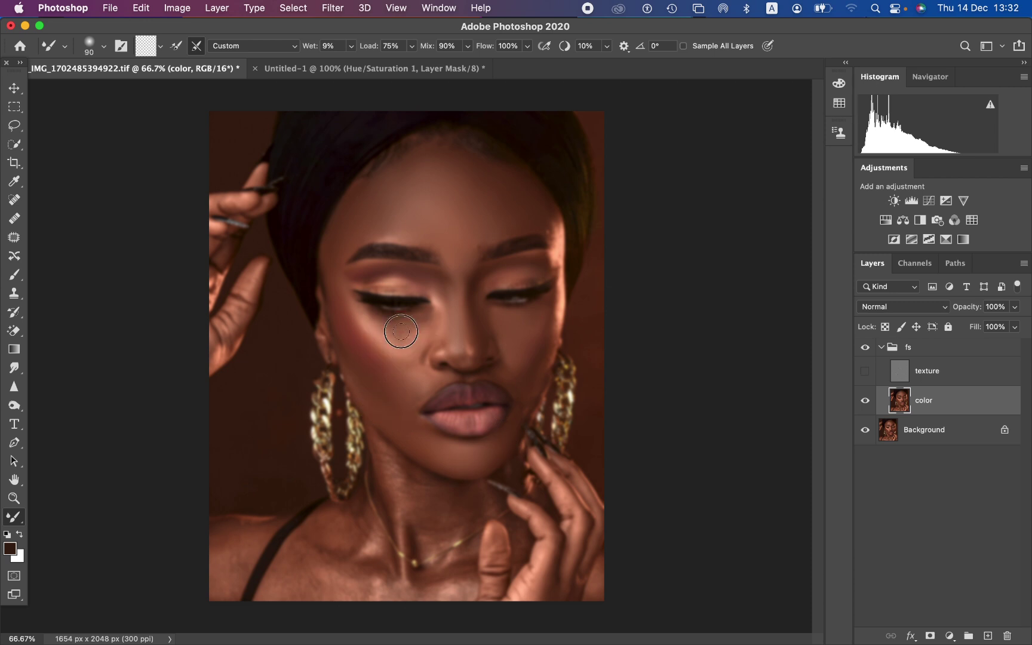
left_click(523, 407)
key("bracketright")
key("bracketright")
key("bracketright")
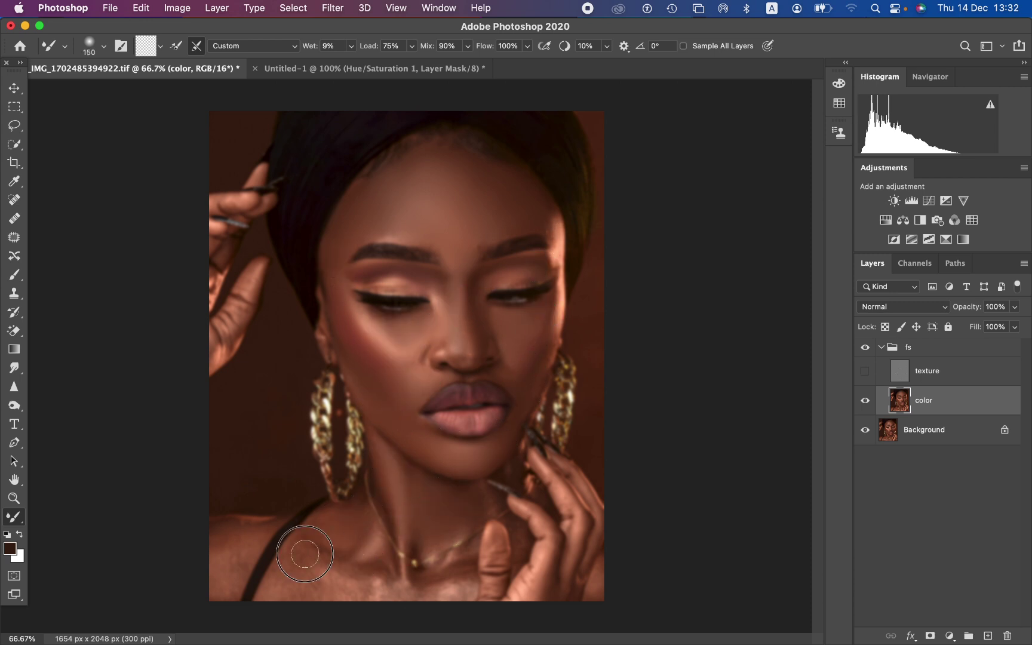
key("bracketleft")
key("bracketleft")
key("bracketright")
key("bracketright")
key("bracketright")
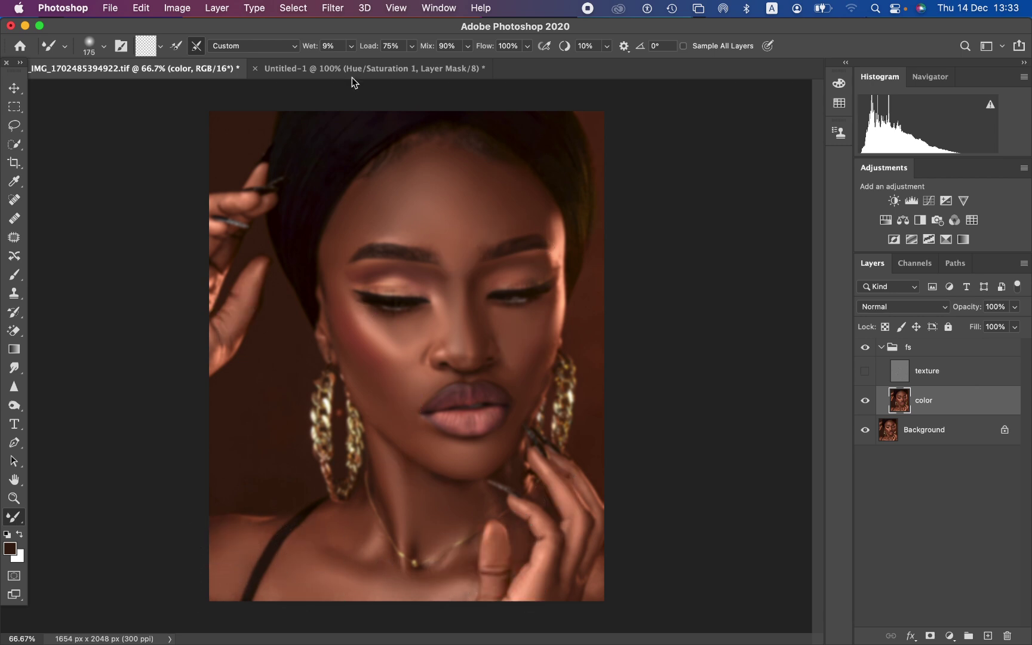
left_click(865, 371)
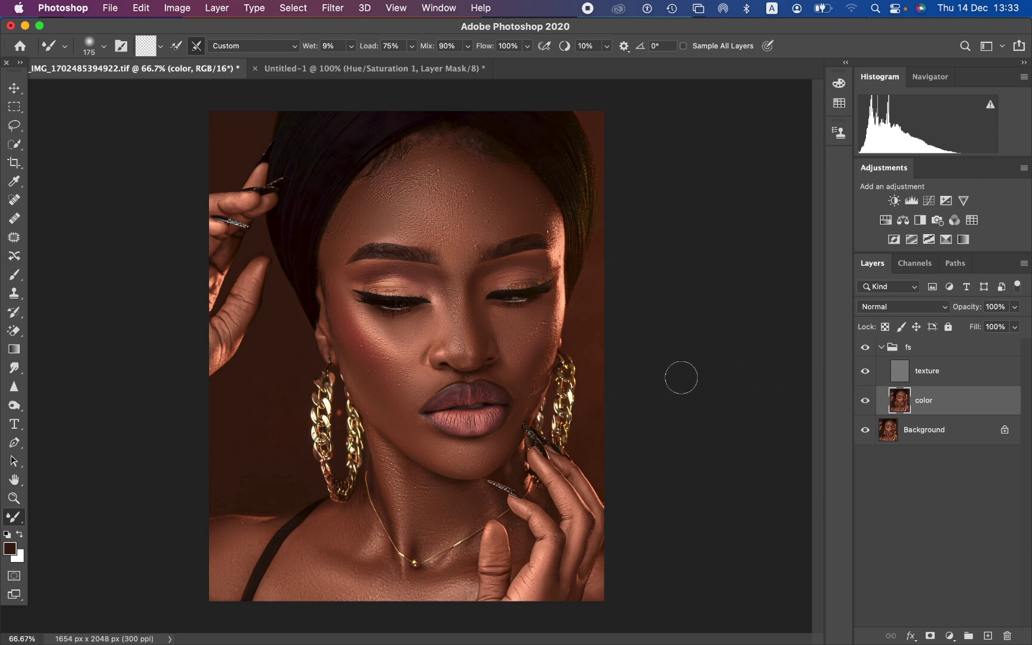
Step: Toggle the fs group repeatedly to compare before and after, then choose the Lasso Tool
left_click(866, 348)
left_click(866, 347)
left_click(865, 347)
left_click(865, 347)
left_click(865, 348)
left_click(865, 348)
left_click(14, 124)
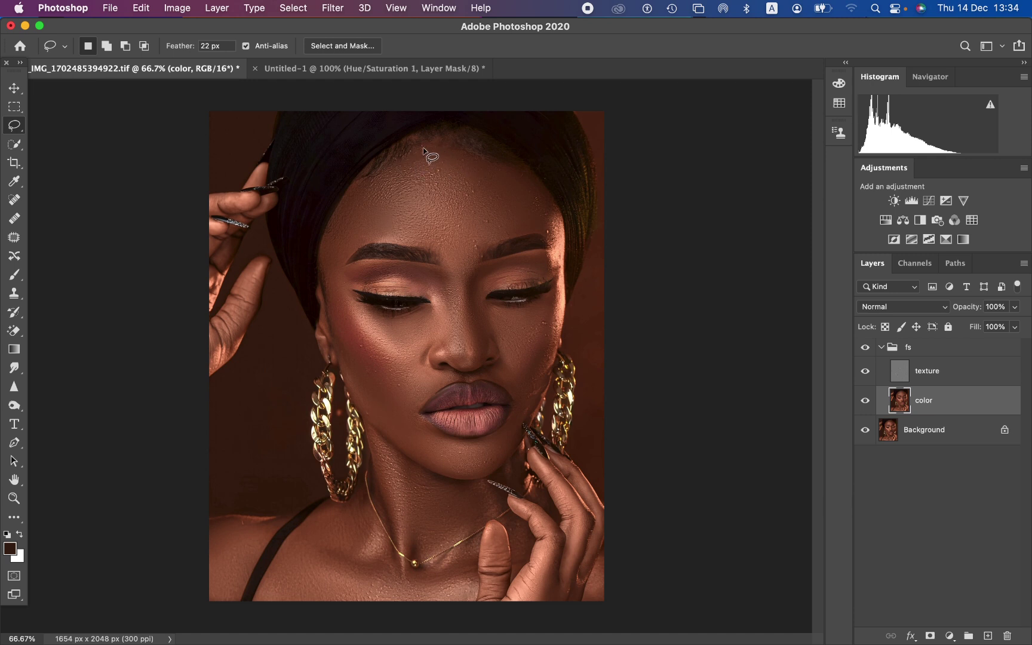
Step: Lasso the forehead and apply a 15-pixel Gaussian Blur to it on the color layer
mouse_move(436, 142)
left_mouse_down()
mouse_move(368, 182)
mouse_move(331, 241)
mouse_move(349, 250)
mouse_move(388, 241)
mouse_move(390, 174)
mouse_move(418, 150)
mouse_move(526, 174)
mouse_move(536, 224)
mouse_move(443, 259)
mouse_move(421, 239)
mouse_move(339, 238)
mouse_move(384, 174)
mouse_move(428, 147)
left_mouse_up()
left_click(457, 182)
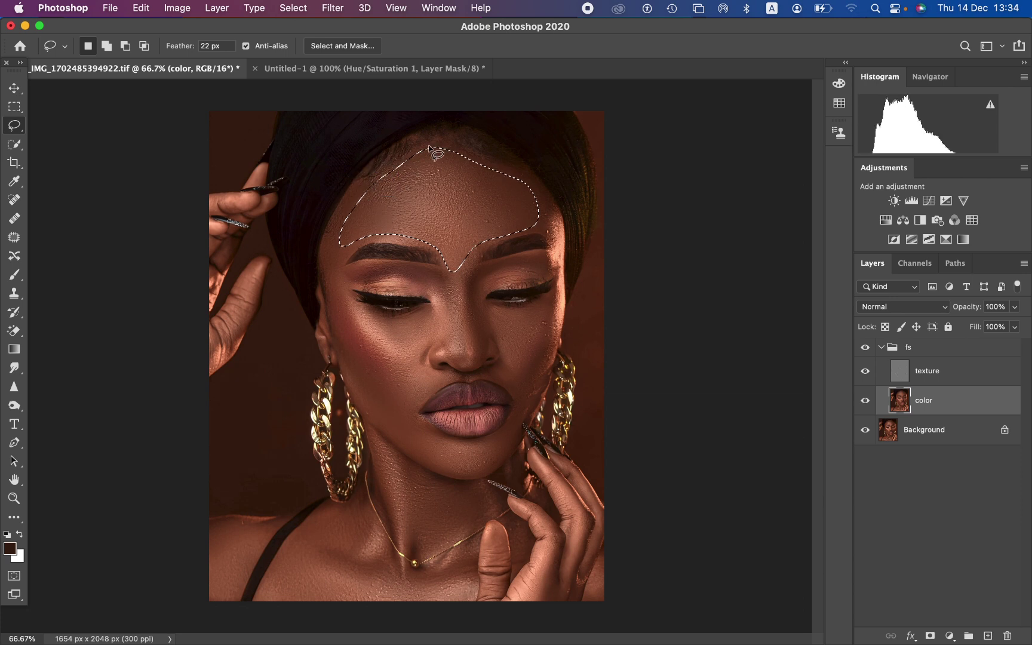
left_click(333, 8)
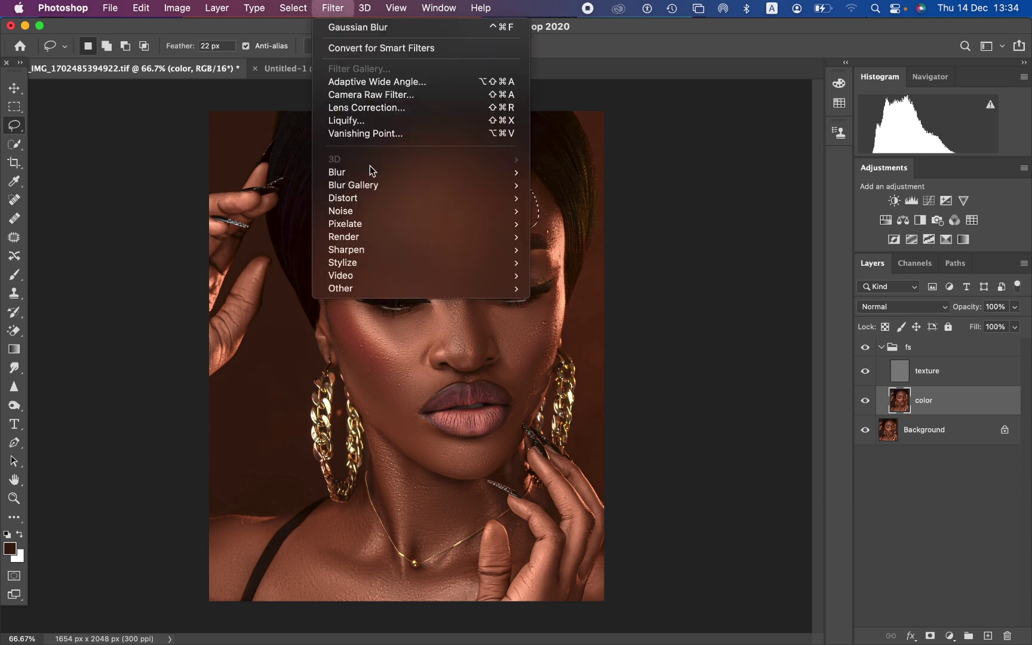
mouse_move(373, 173)
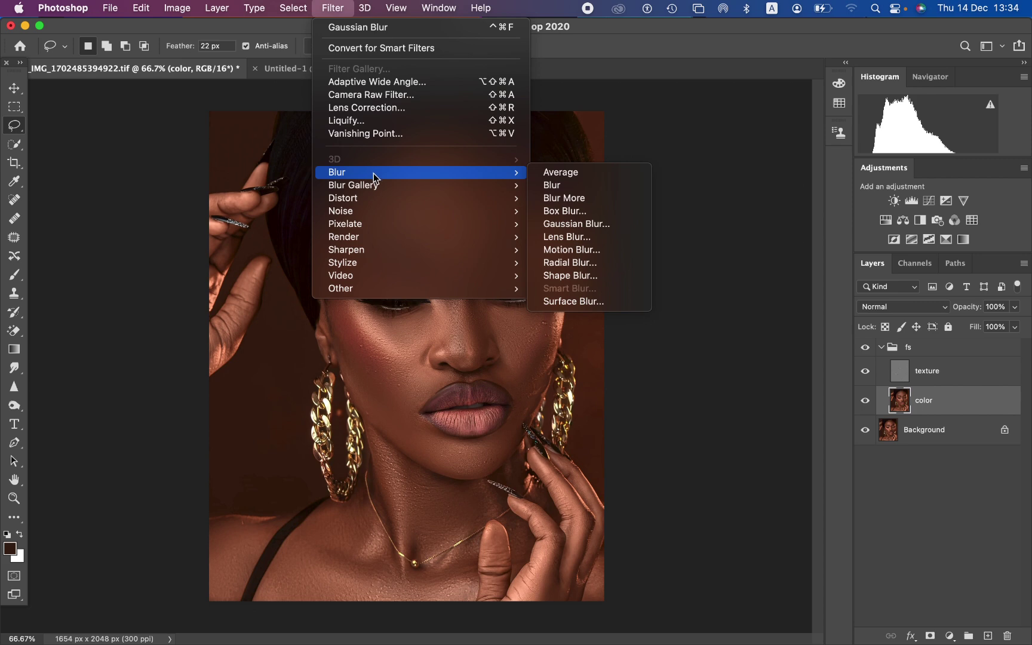
left_click(609, 226)
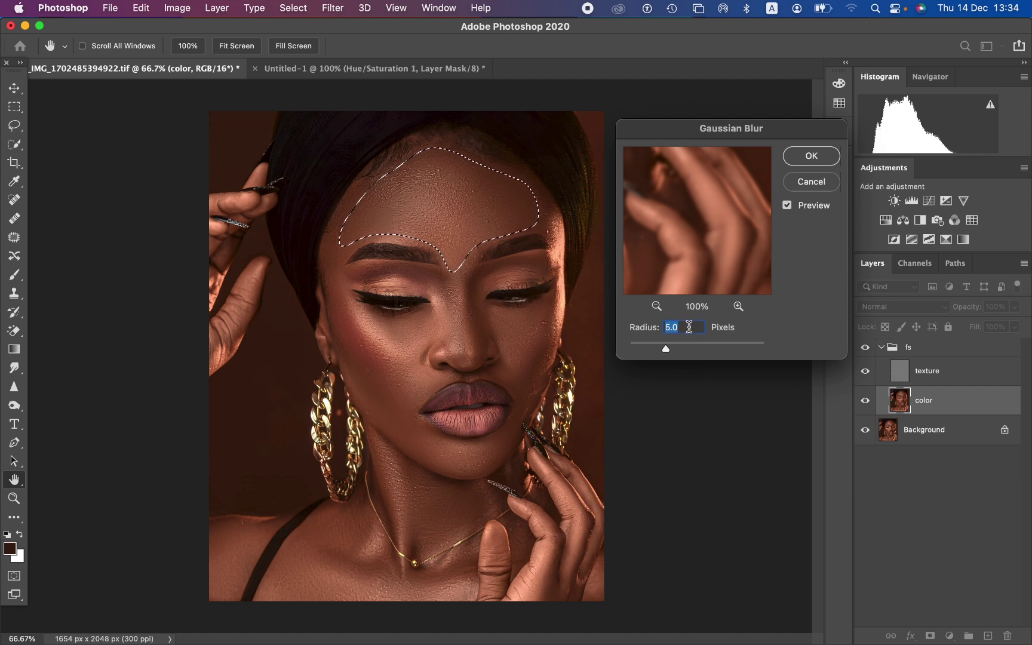
type("15")
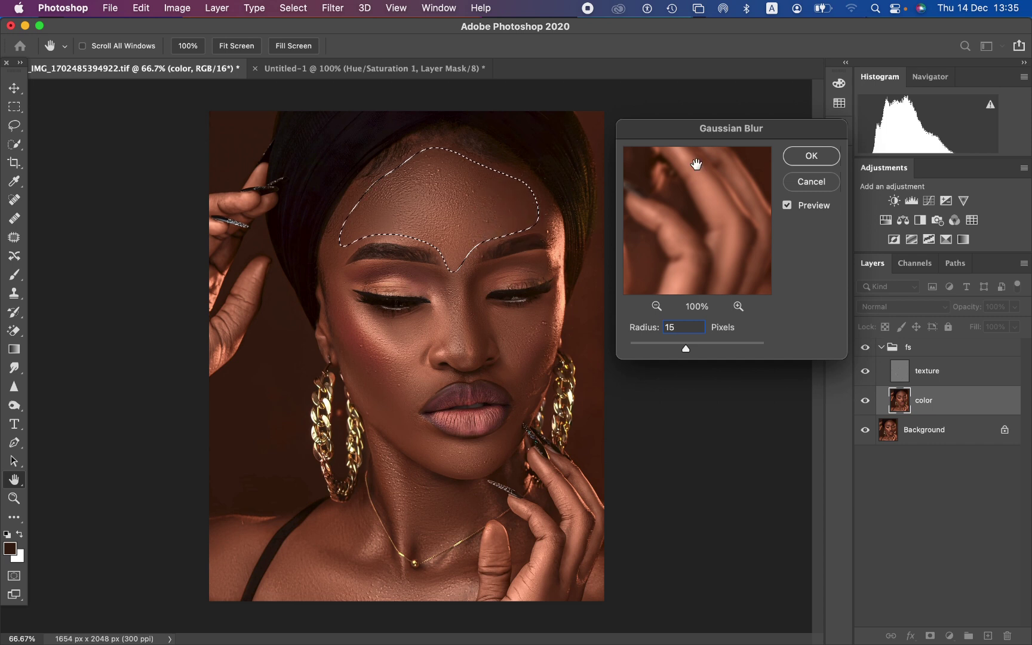
left_click(811, 156)
Step: Deselect the forehead and lasso the cheek area under the right eye
key("l")
key("super+d")
mouse_move(490, 307)
left_mouse_down()
mouse_move(553, 300)
mouse_move(543, 342)
mouse_move(518, 366)
mouse_move(492, 312)
left_mouse_up()
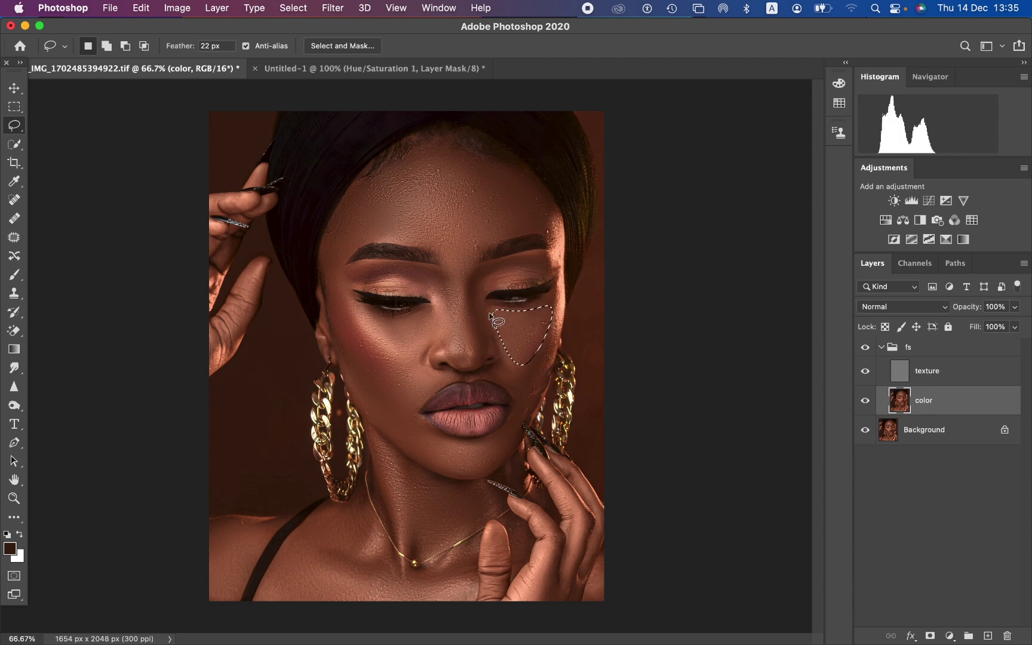
Step: Apply the Gaussian Blur to the selected cheek area under the eye
left_click(333, 8)
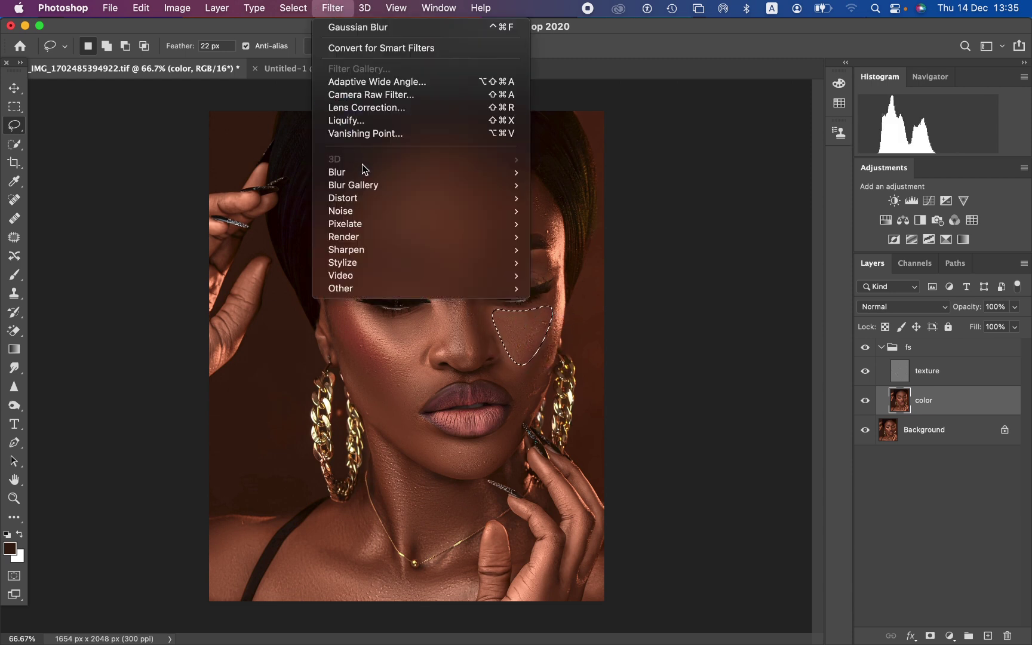
mouse_move(502, 172)
left_click(573, 226)
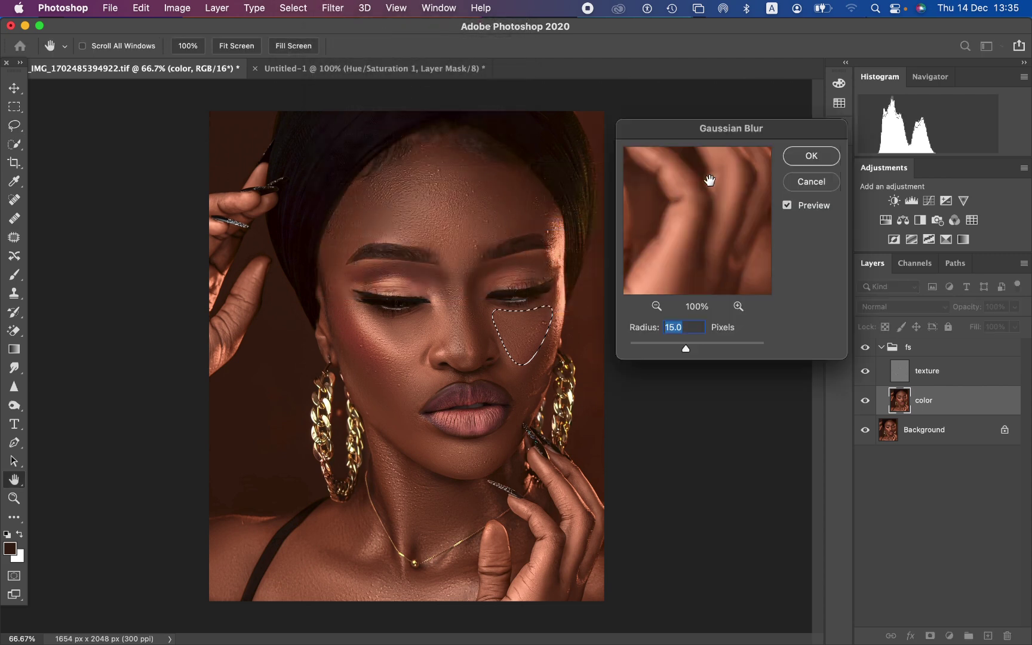
left_click(876, 154)
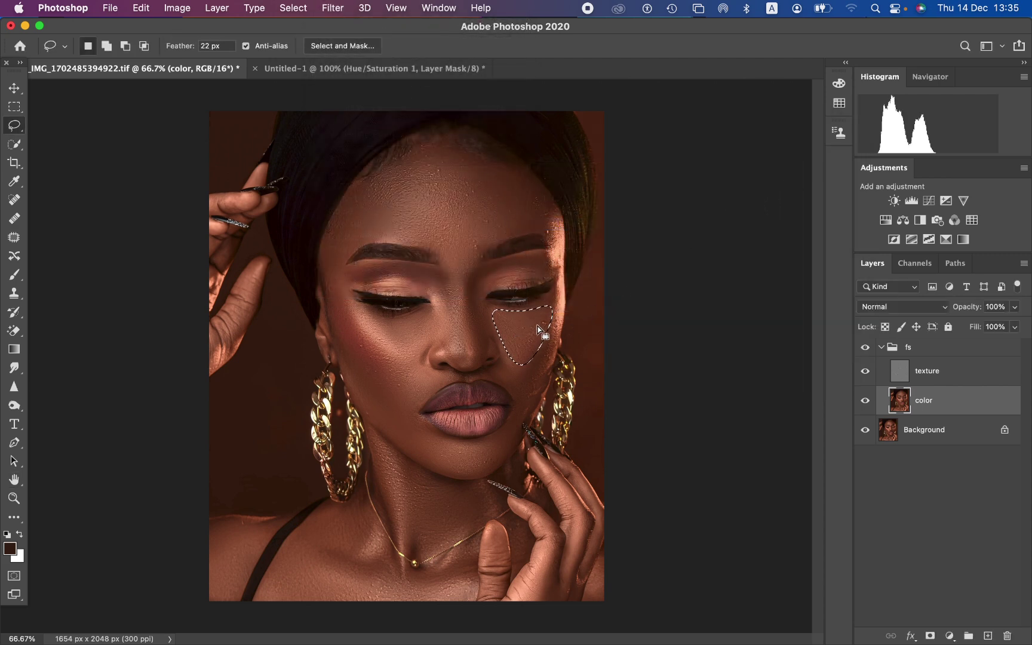
Step: Select a skin patch on the left cheek, Gaussian-blur it, and clear the selection
mouse_move(327, 261)
left_mouse_down()
mouse_move(352, 315)
mouse_move(395, 362)
mouse_move(401, 392)
mouse_move(379, 389)
mouse_move(348, 350)
mouse_move(327, 262)
left_mouse_up()
left_click(333, 7)
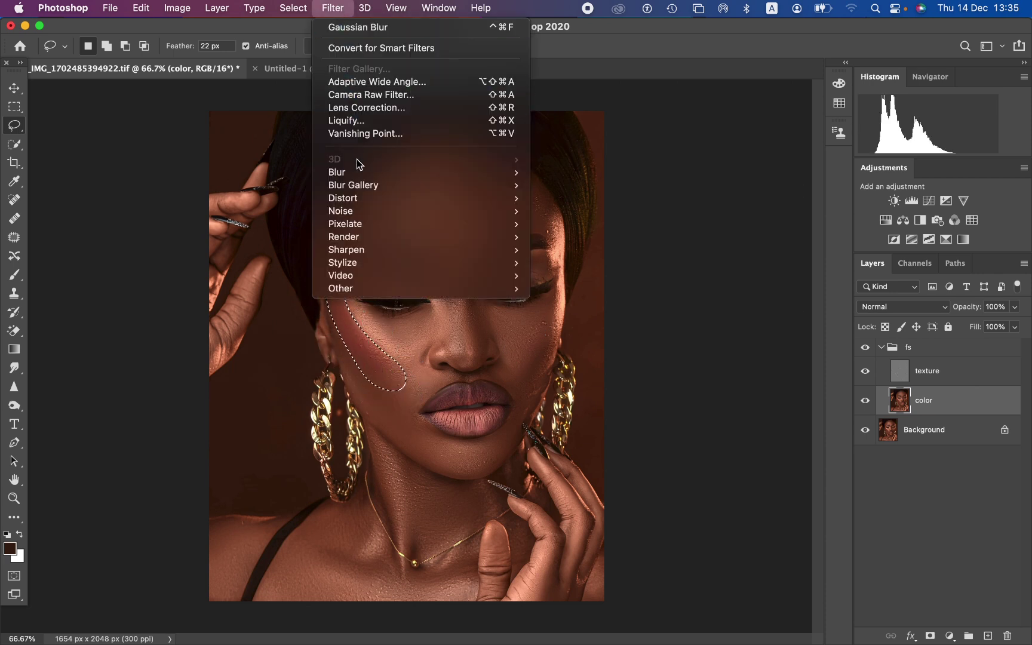
mouse_move(458, 170)
left_click(591, 224)
left_click(860, 157)
left_click(515, 358)
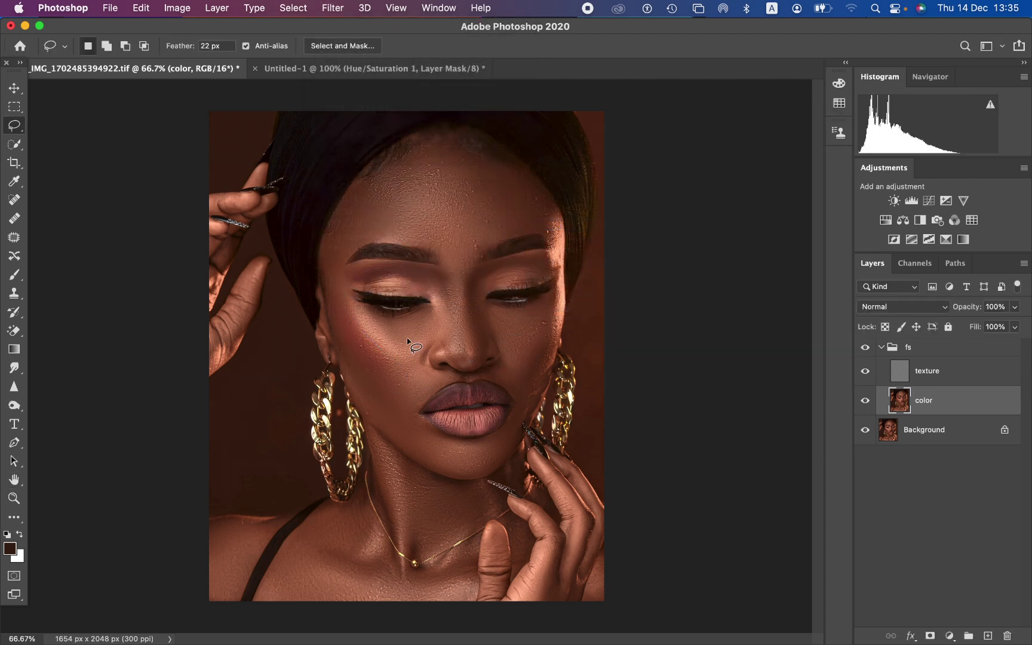
Step: Select the bridge of the nose and apply the Gaussian Blur to it
mouse_move(442, 285)
left_mouse_down()
mouse_move(452, 344)
mouse_move(433, 340)
mouse_move(442, 286)
left_mouse_up()
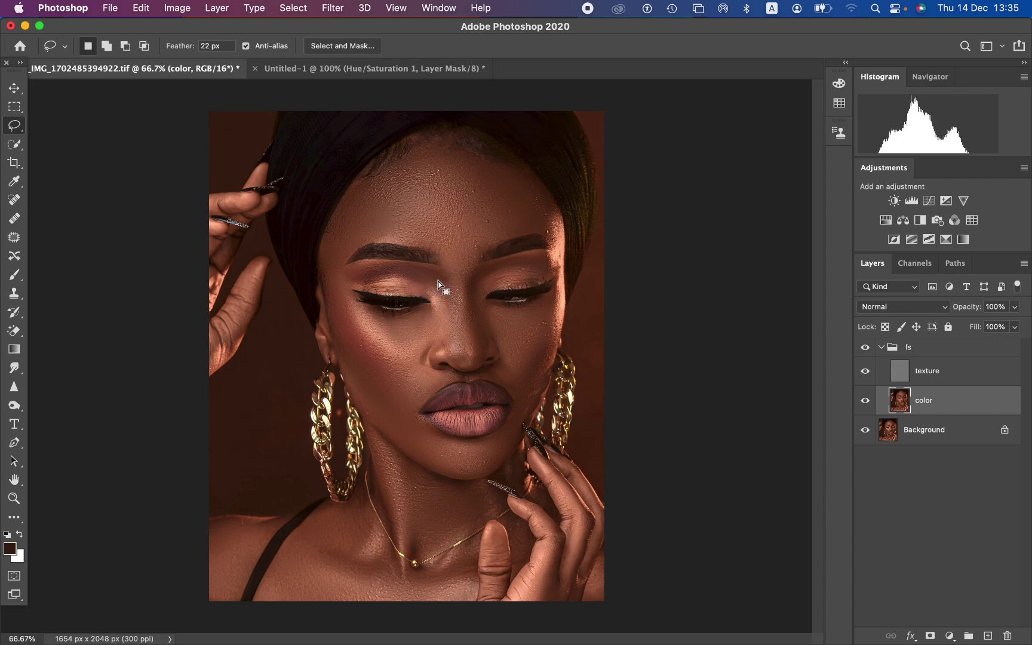
left_click(332, 8)
mouse_move(502, 172)
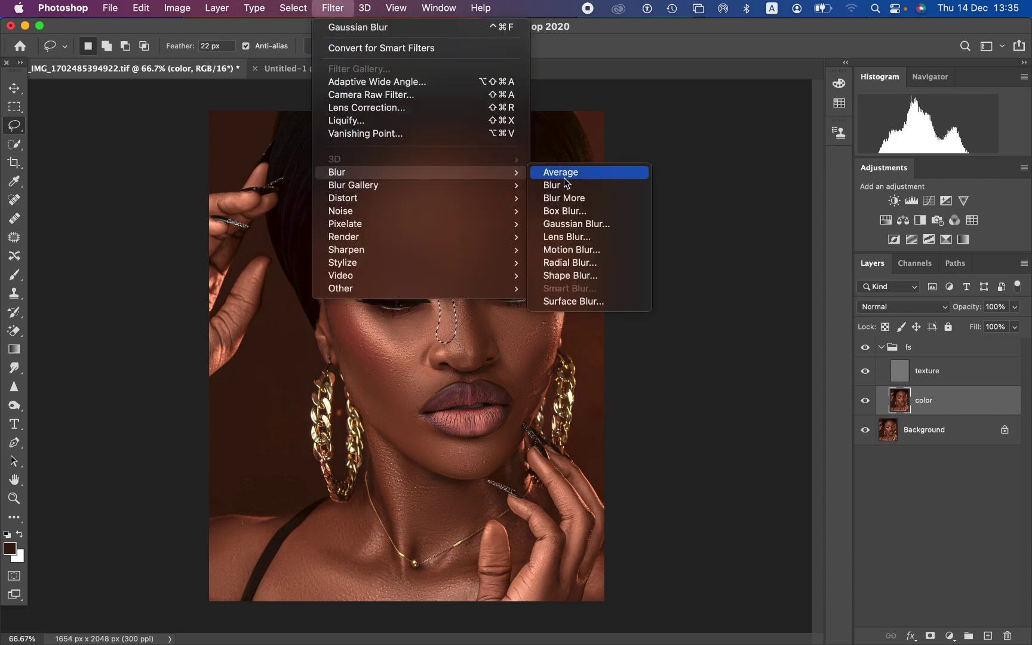
left_click(605, 230)
left_click(806, 157)
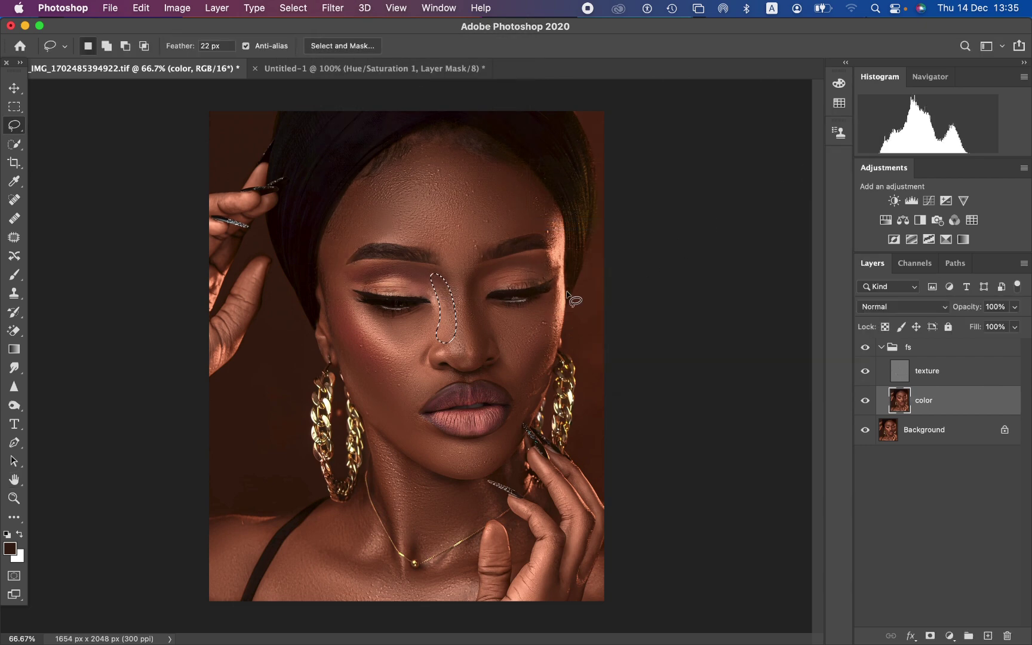
Step: Reselect the nose bridge area and apply the 15-pixel Gaussian Blur again
mouse_move(477, 292)
left_mouse_down()
mouse_move(478, 272)
mouse_move(475, 322)
mouse_move(491, 342)
mouse_move(479, 287)
left_mouse_up()
left_click(332, 7)
left_click(346, 22)
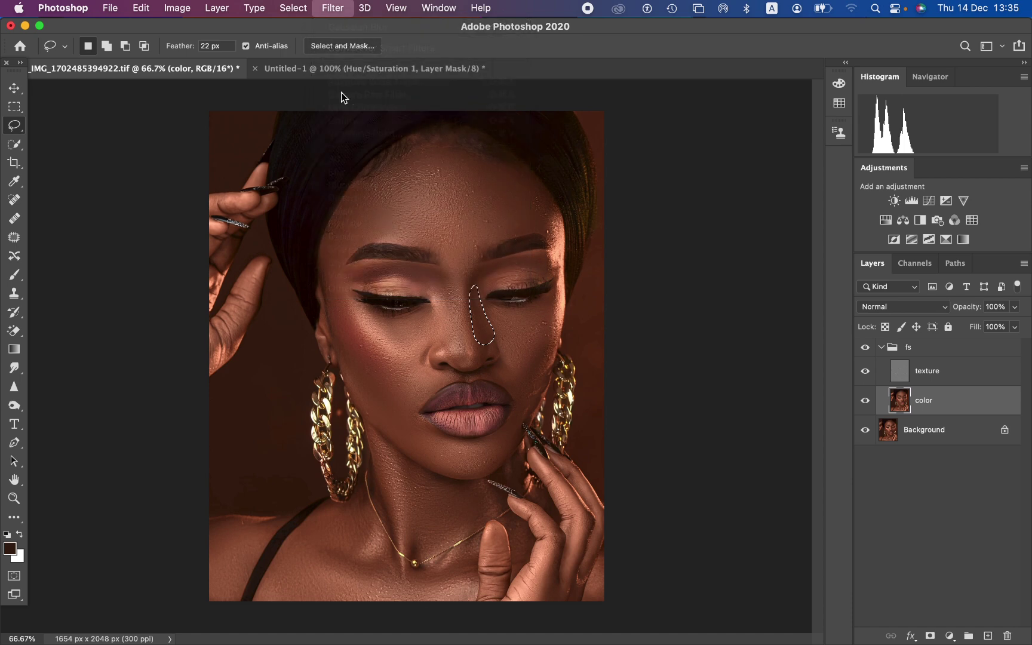
left_click(333, 8)
mouse_move(418, 172)
left_click(583, 224)
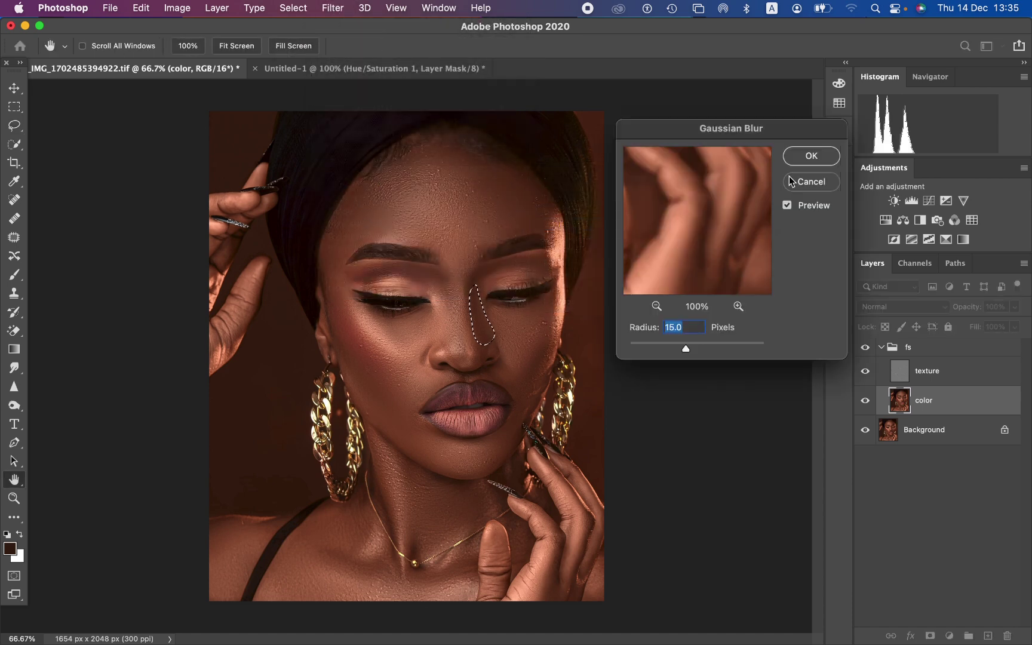
left_click(800, 157)
Step: Select a right-cheek patch, Gaussian-blur it, and deselect with Cmd+D
mouse_move(541, 356)
left_mouse_down()
mouse_move(495, 371)
mouse_move(512, 384)
mouse_move(533, 347)
mouse_move(540, 356)
left_mouse_up()
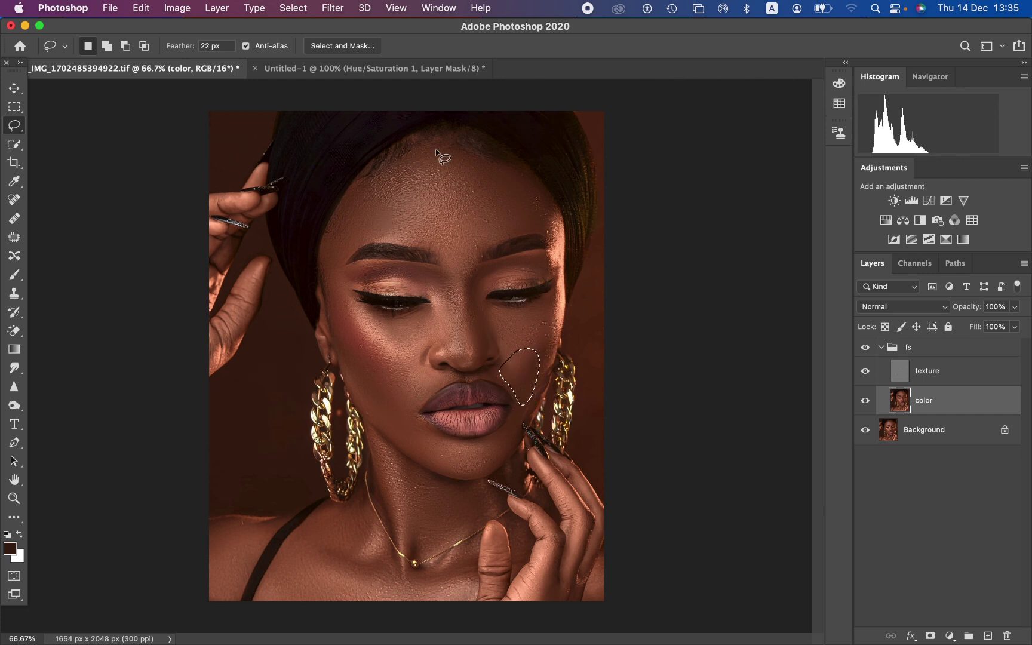
left_click(334, 8)
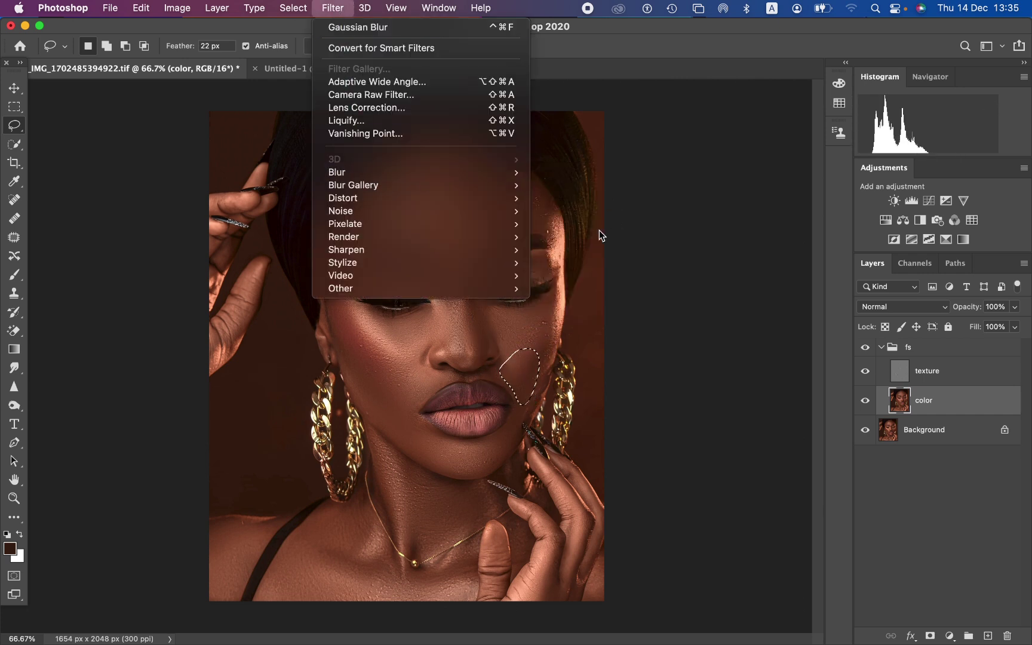
mouse_move(497, 170)
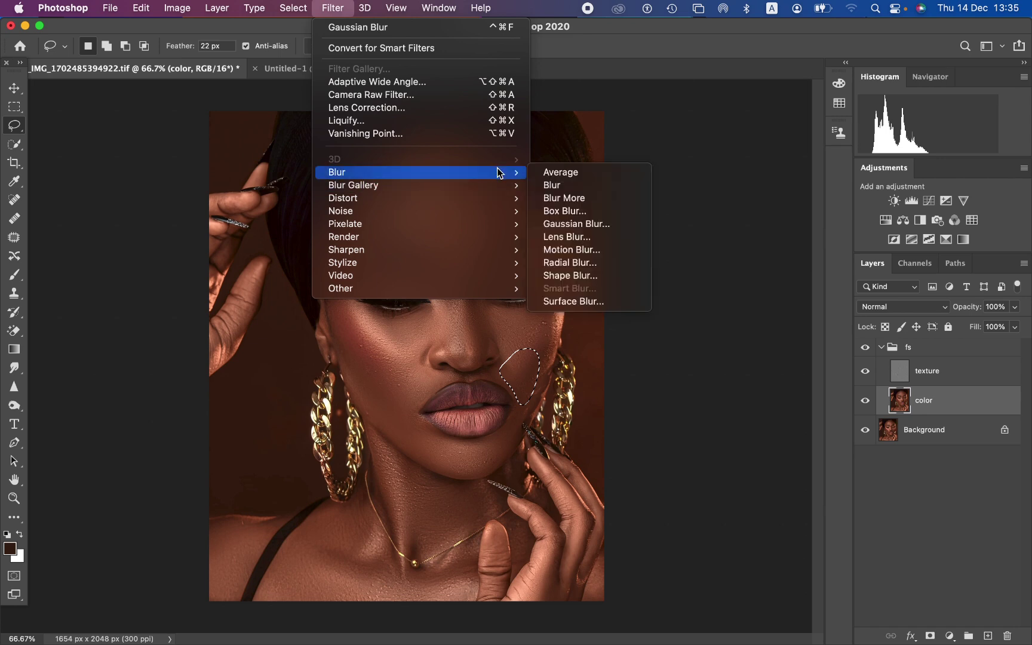
left_click(606, 226)
left_click(806, 158)
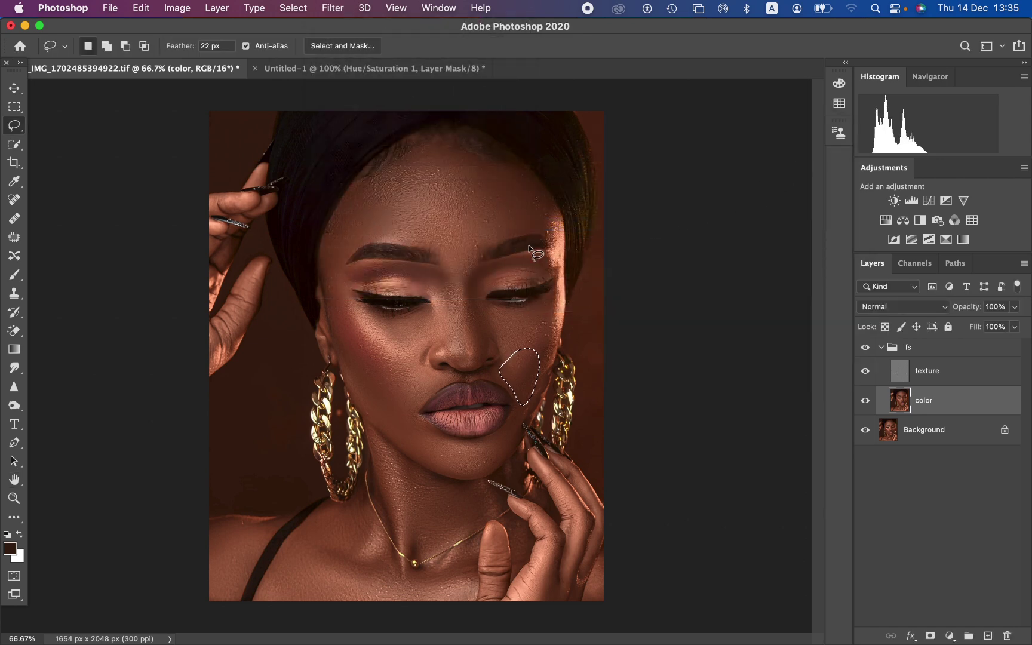
key("super+d")
Step: Toggle the fs group's visibility to compare retouched and original skin
left_click(866, 348)
left_click(866, 349)
left_click(866, 349)
left_click(866, 348)
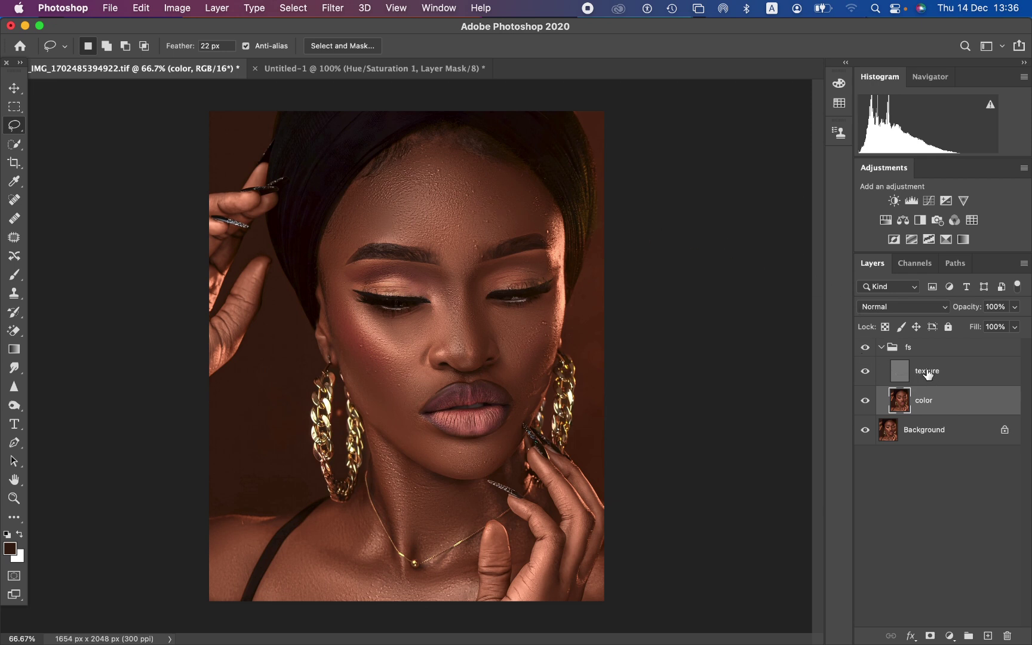
Step: Select the texture layer, set Clone Stamp to a 35 px soft brush sampling Current Layer, and zoom in
left_click(954, 379)
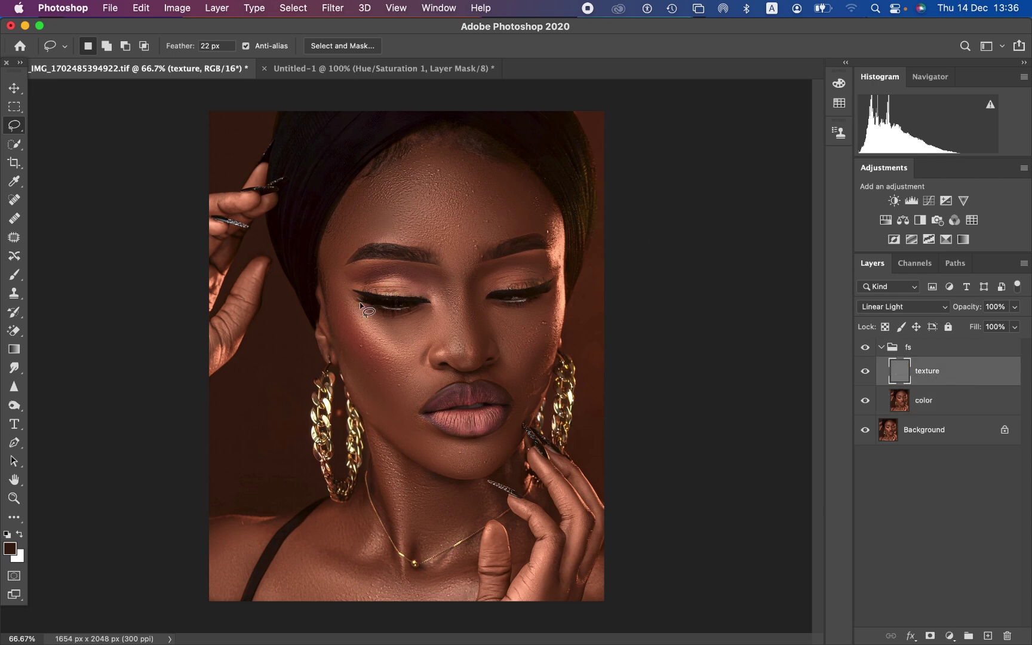
left_click(14, 294)
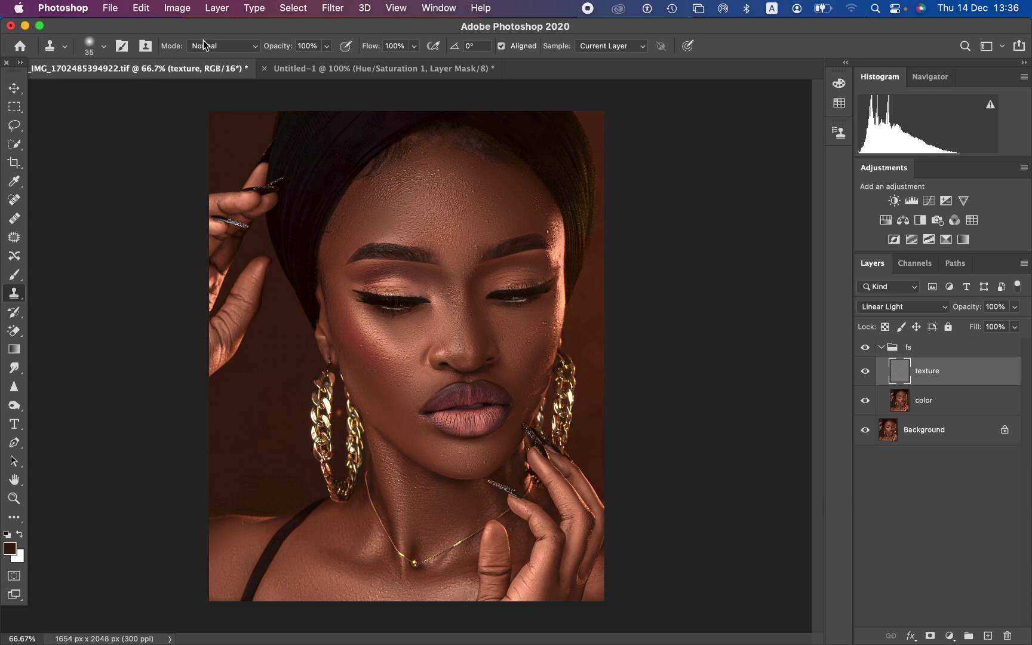
left_click(104, 47)
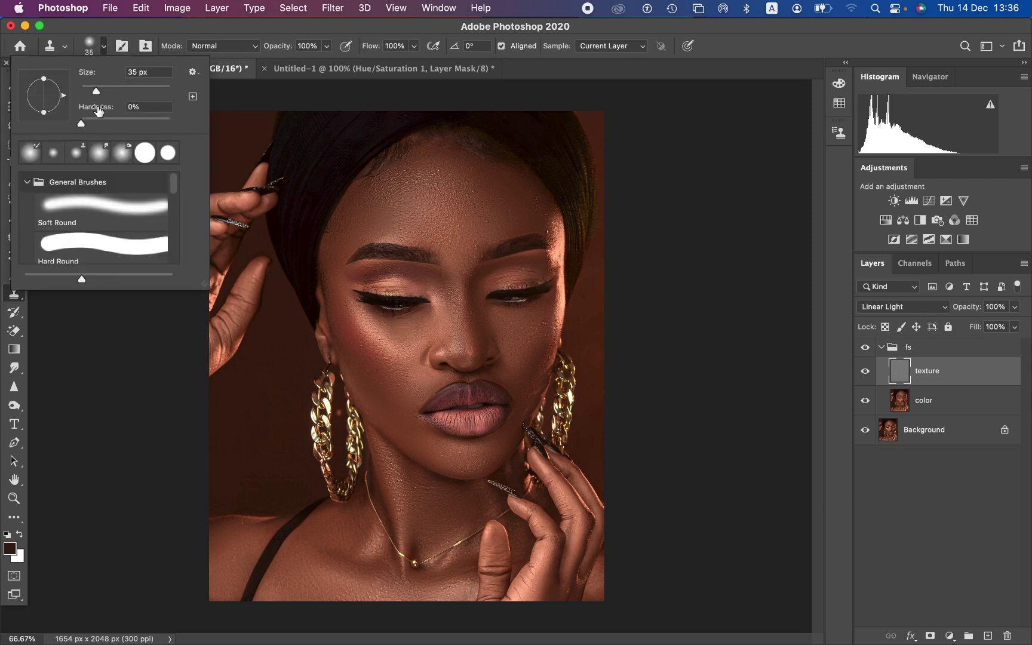
left_click(263, 29)
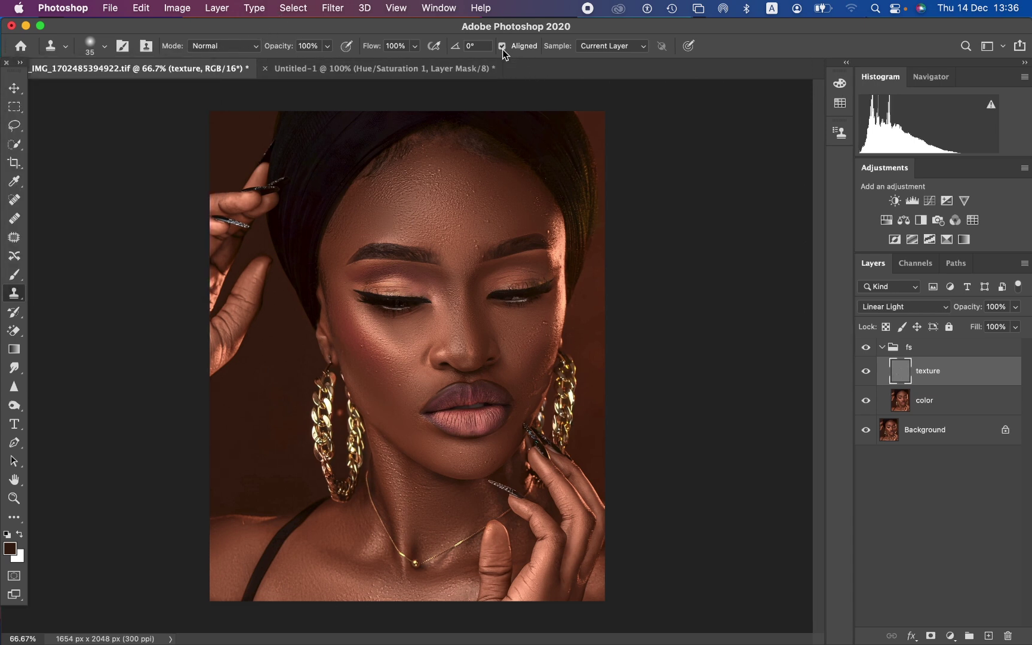
left_click(623, 50)
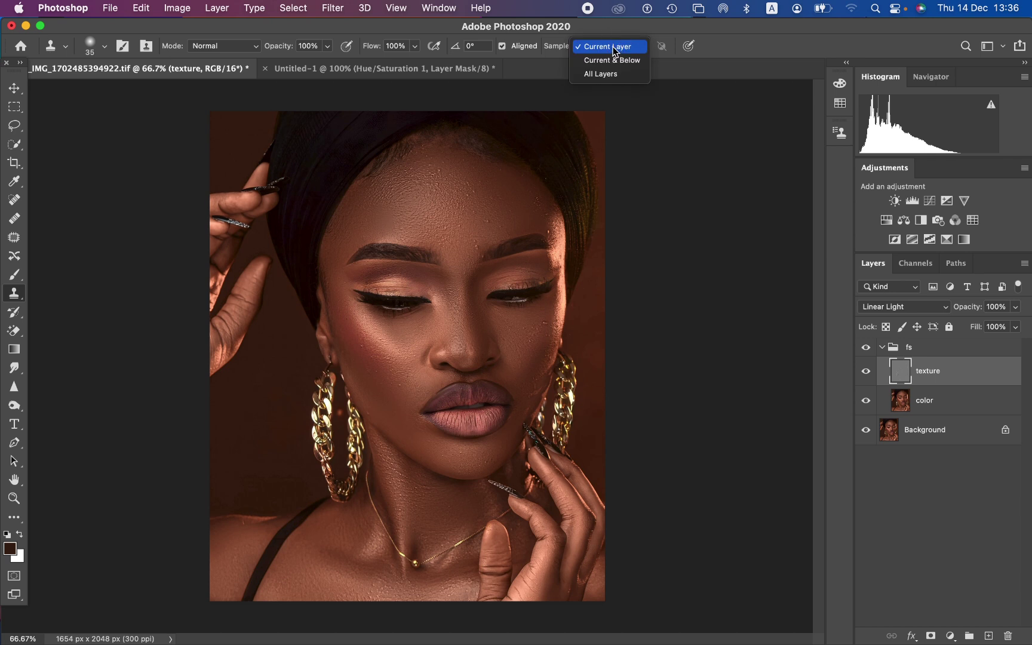
left_click(612, 48)
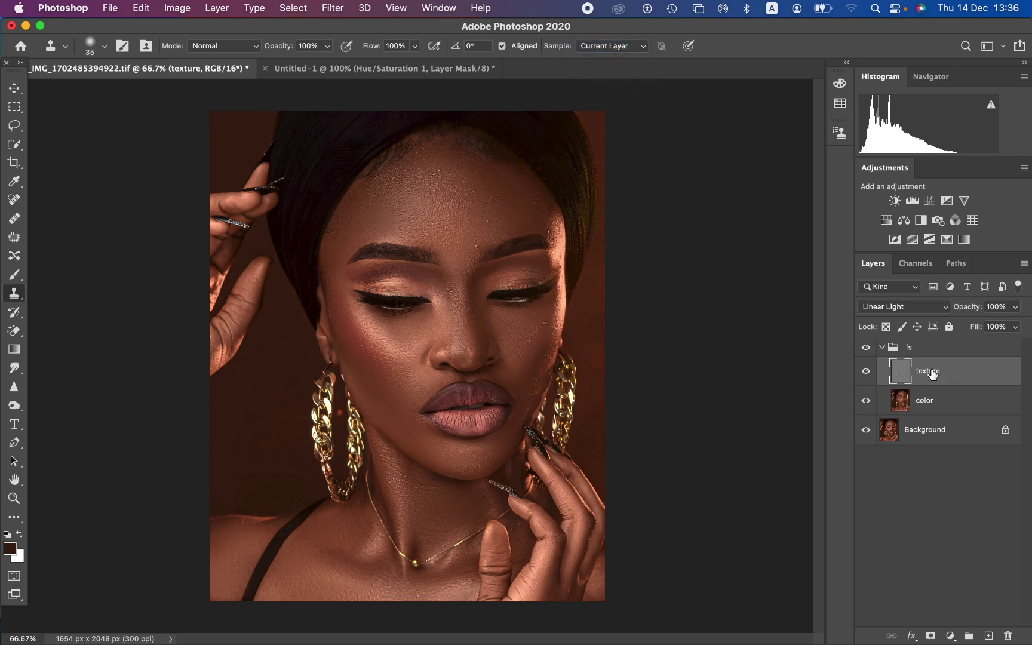
key("super+equal")
key("super+equal")
key("super+equal")
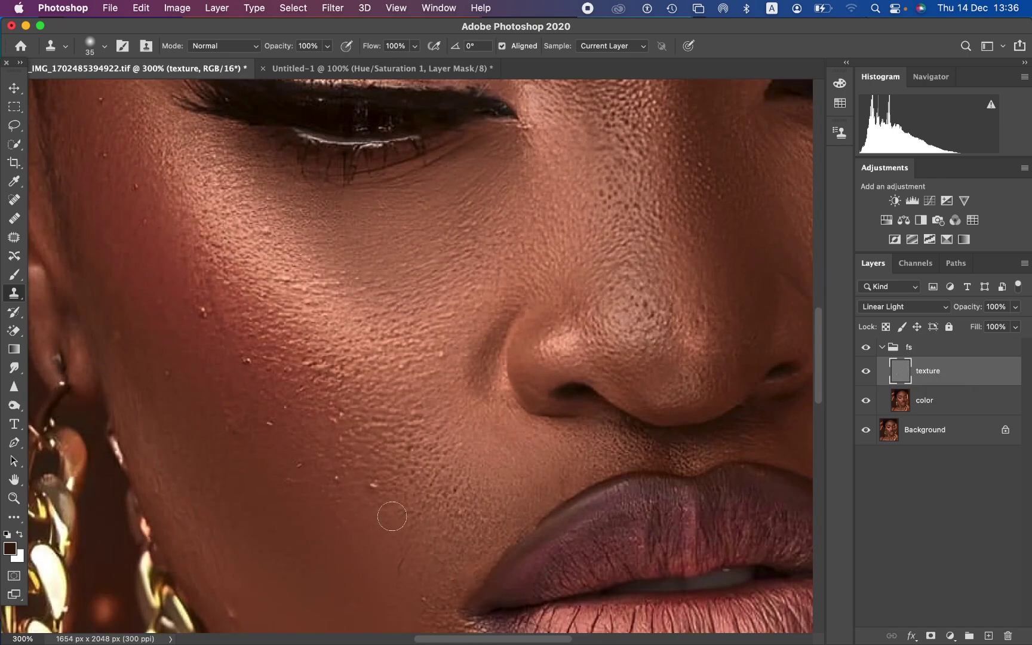
Step: Shrink the clone brush to 25 and clone clean skin over cheek and nose-side blemishes
key("bracketleft")
mouse_move(350, 417)
left_mouse_down()
mouse_move(345, 379)
mouse_move(320, 362)
mouse_move(334, 385)
mouse_move(317, 365)
left_mouse_up()
left_click(439, 375, "alt")
left_click_drag(439, 365, 444, 353)
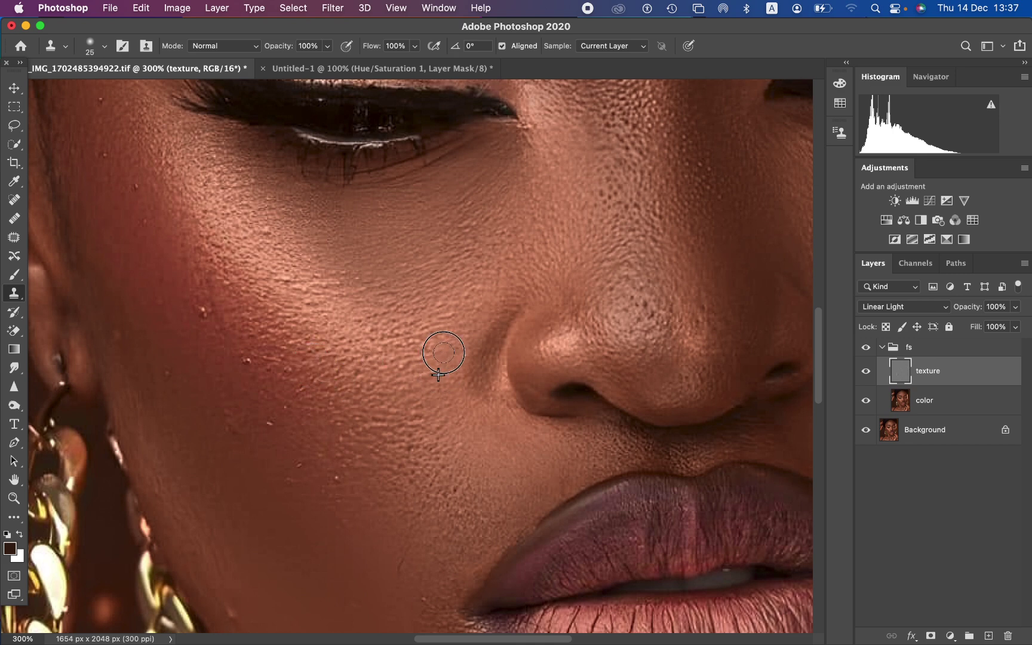
left_click(276, 371, "alt")
left_click(249, 357)
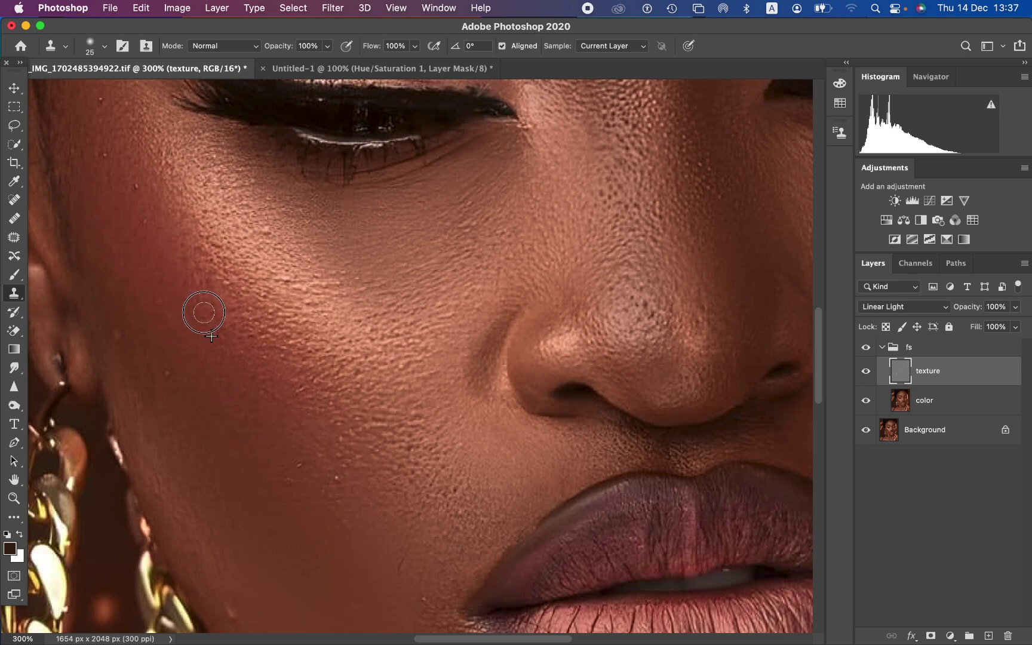
scroll(269, 239, "up", 5)
scroll(269, 239, "left", 4)
scroll(662, 231, "right", 8)
scroll(662, 231, "down", 5)
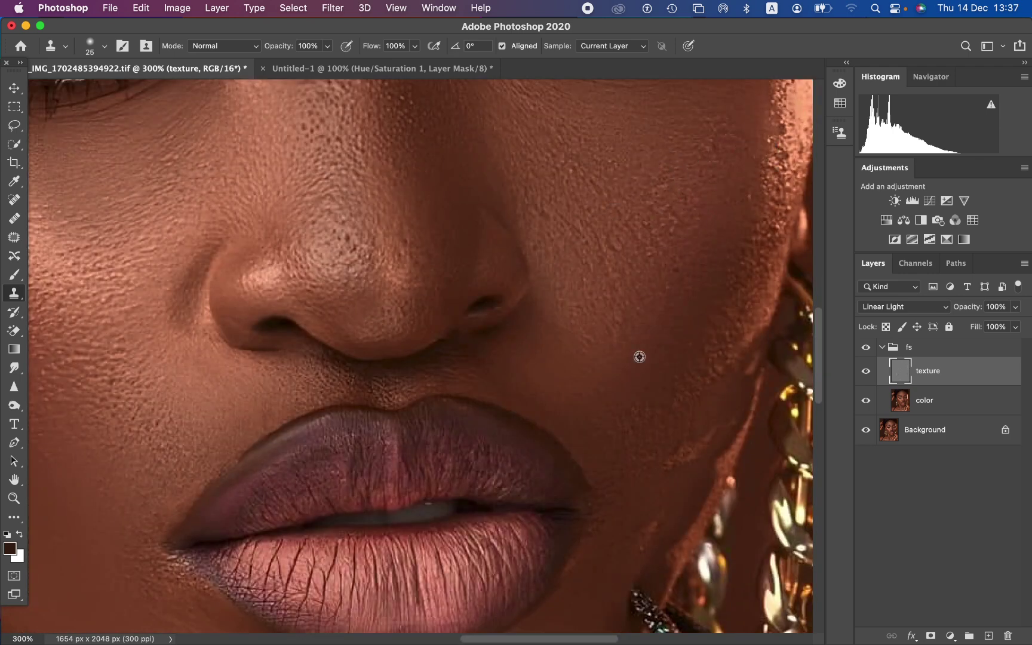
scroll(661, 442, "up", 12)
scroll(328, 269, "up", 5)
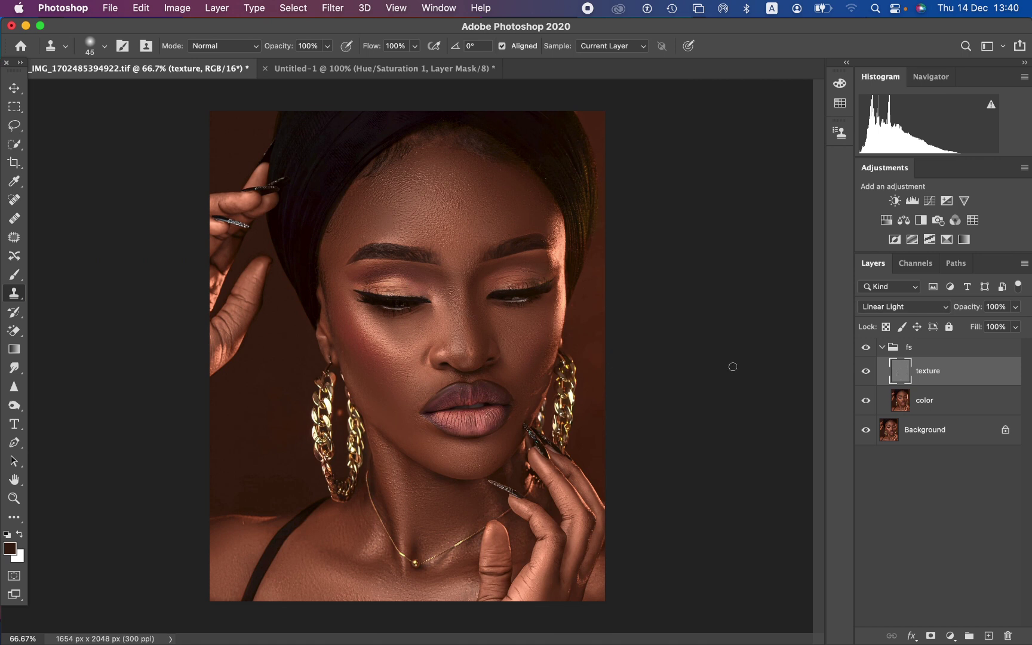
Step: Toggle the texture layer and fs group on and off to compare, collapse the fs group, and open File
left_click(865, 370)
left_click(865, 369)
left_click(866, 368)
left_click(869, 349)
left_click(872, 350)
left_click(882, 348)
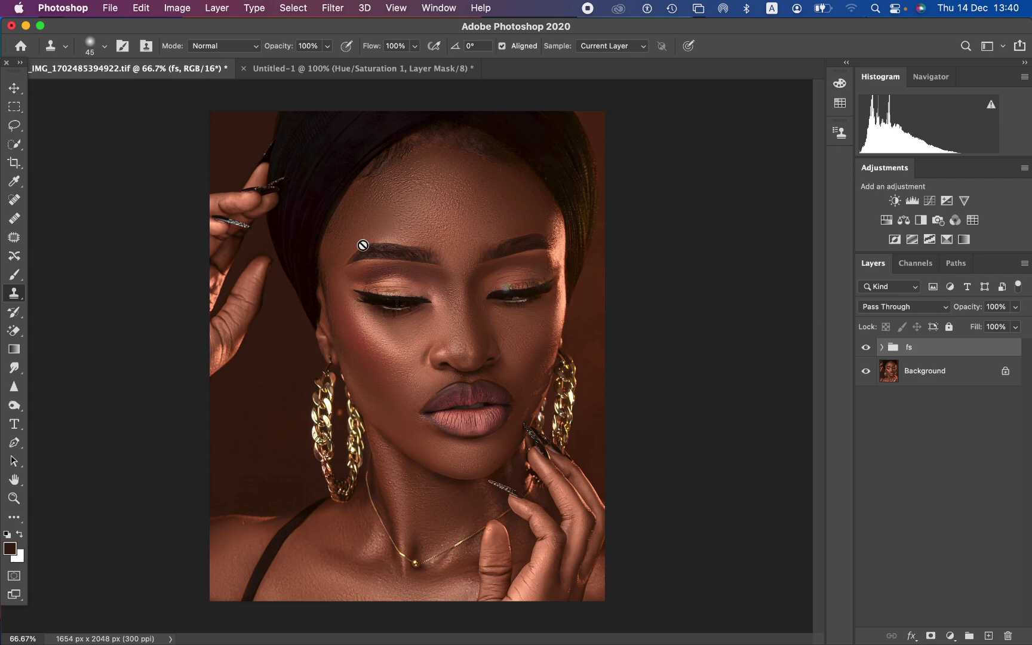
left_click(110, 7)
Step: Set Export As to JPG at 100% with Bicubic Sharper resampling, then cancel without saving
mouse_move(154, 199)
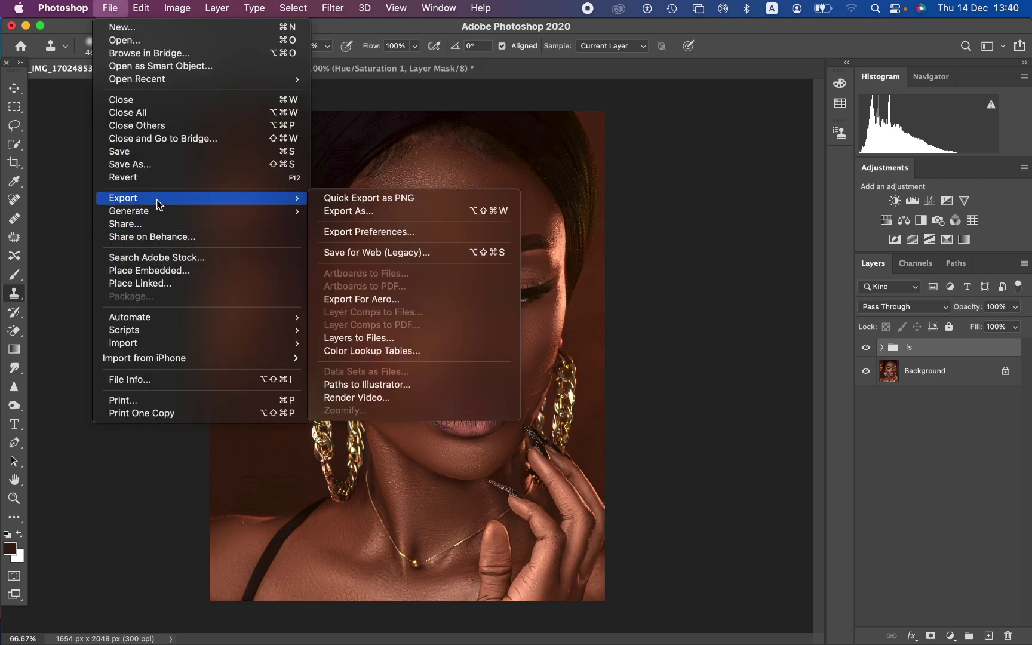
left_click(397, 211)
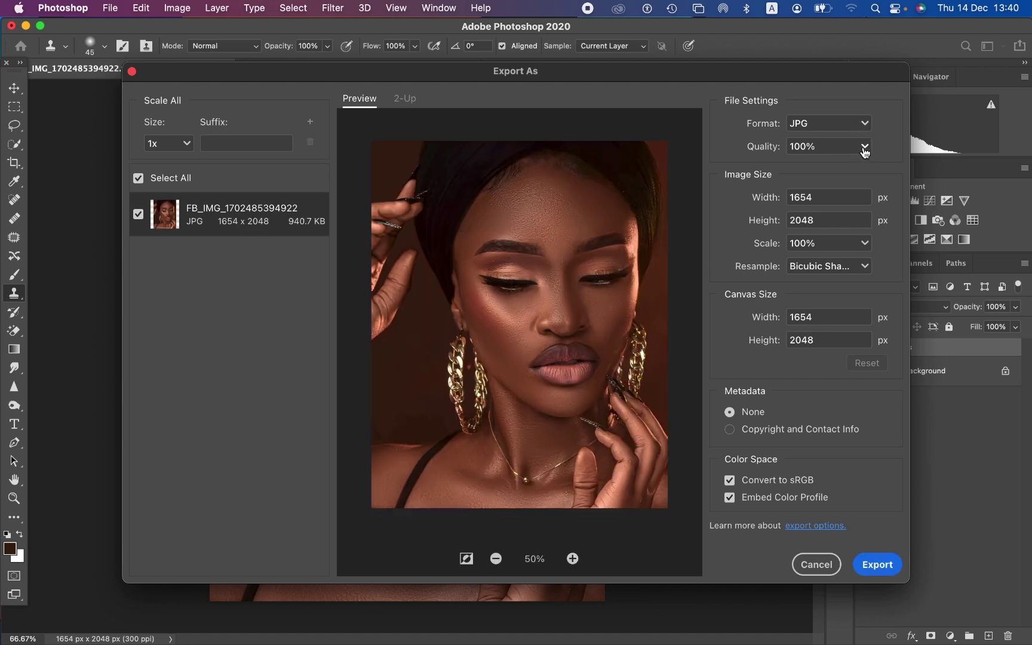
left_click(864, 266)
left_click(854, 318)
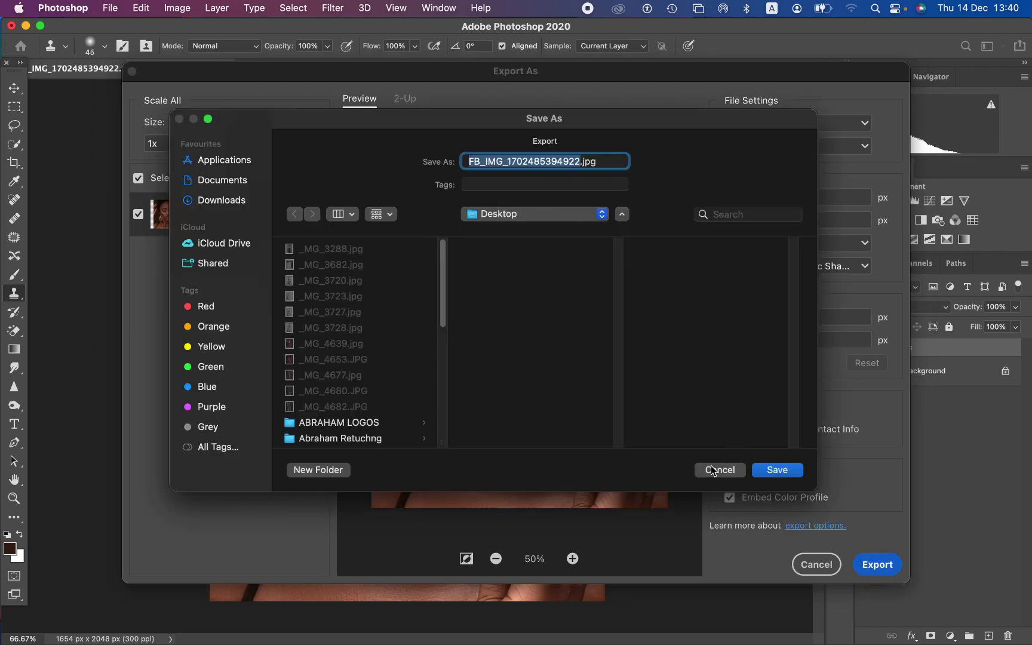
left_click(712, 470)
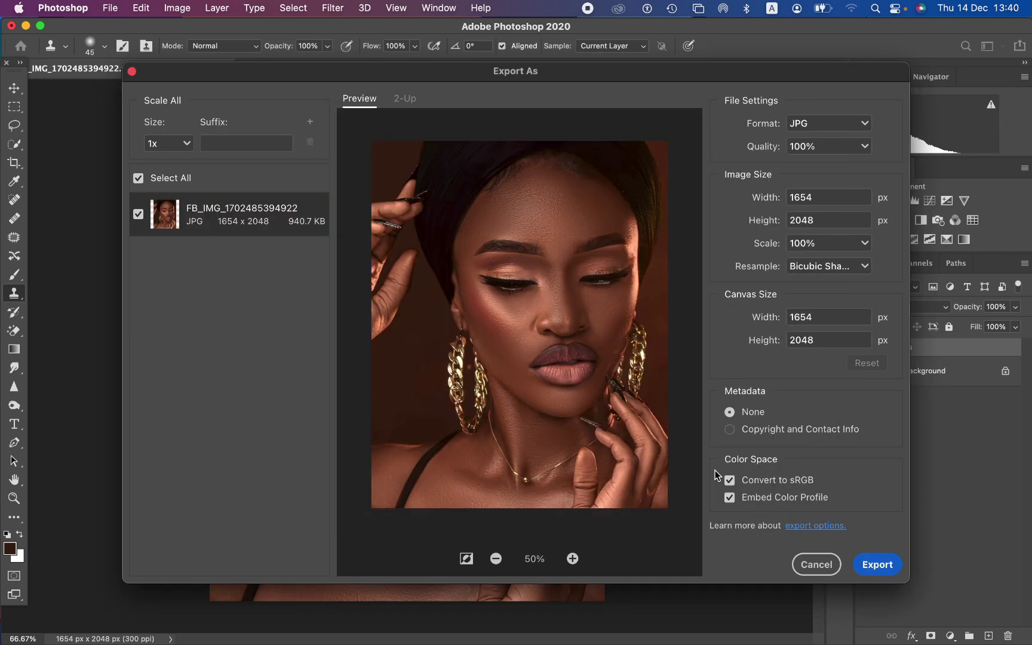
left_click(816, 565)
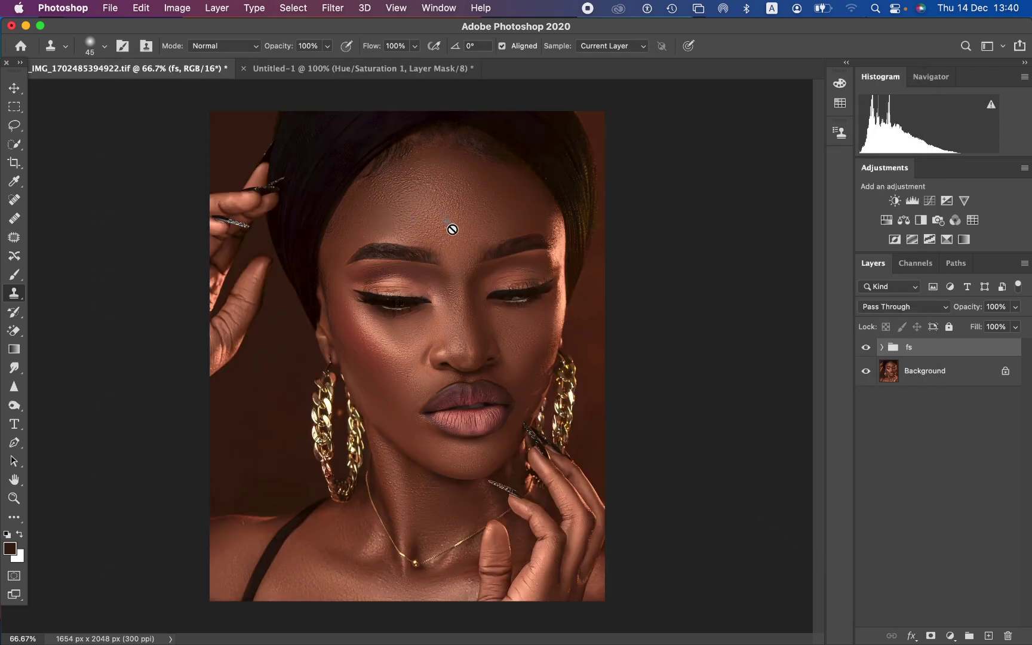